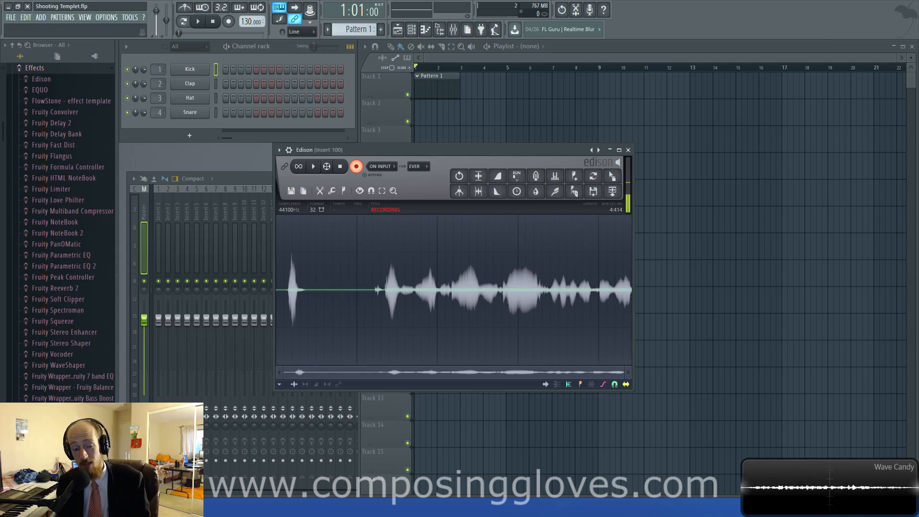
Switch to the other open FL Studio project and reposition the TDR Nova plugin window above the mixer
mouse_move(158, 507)
left_click(233, 454)
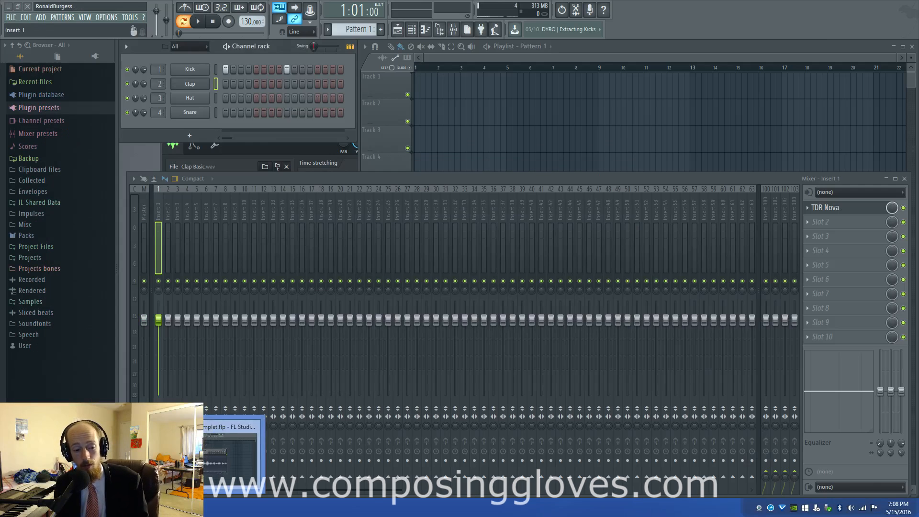
left_click_drag(481, 166, 524, 93)
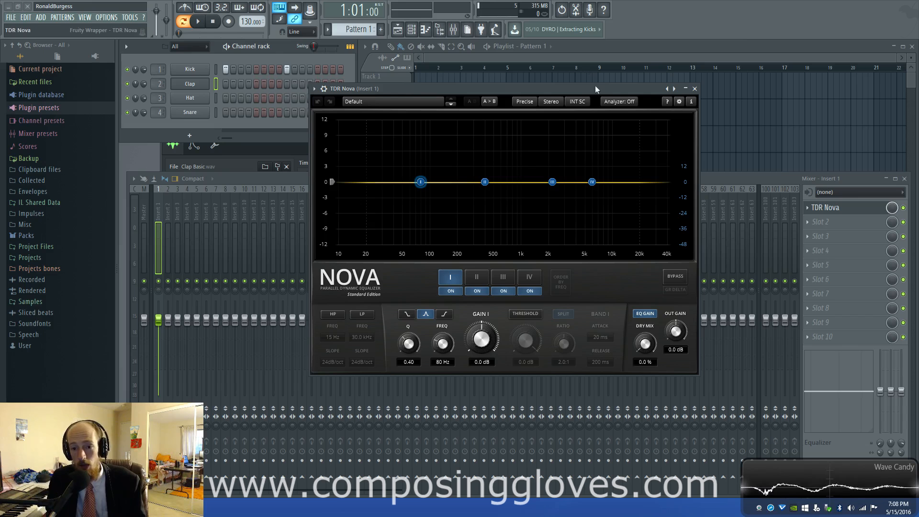
left_click_drag(603, 89, 602, 83)
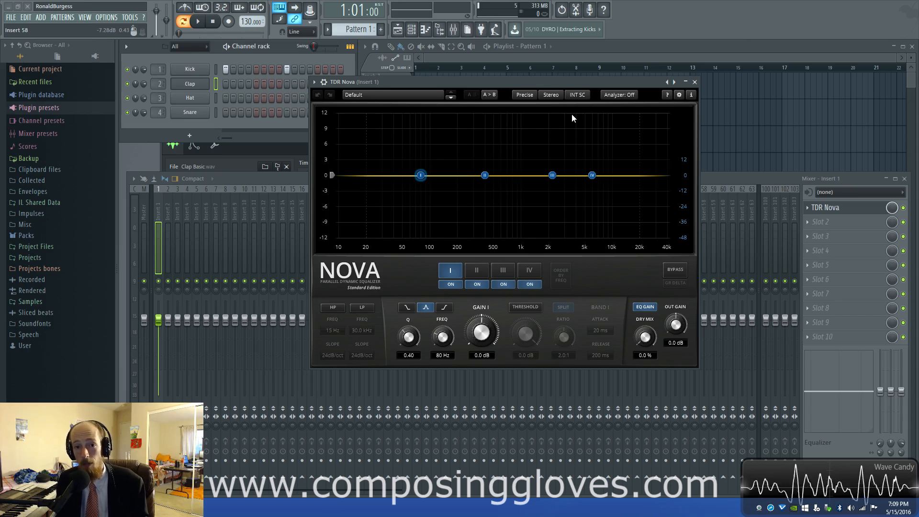
Switch to Chrome and review the TDR Nova product page, including its description and free download options
key("alt+Tab")
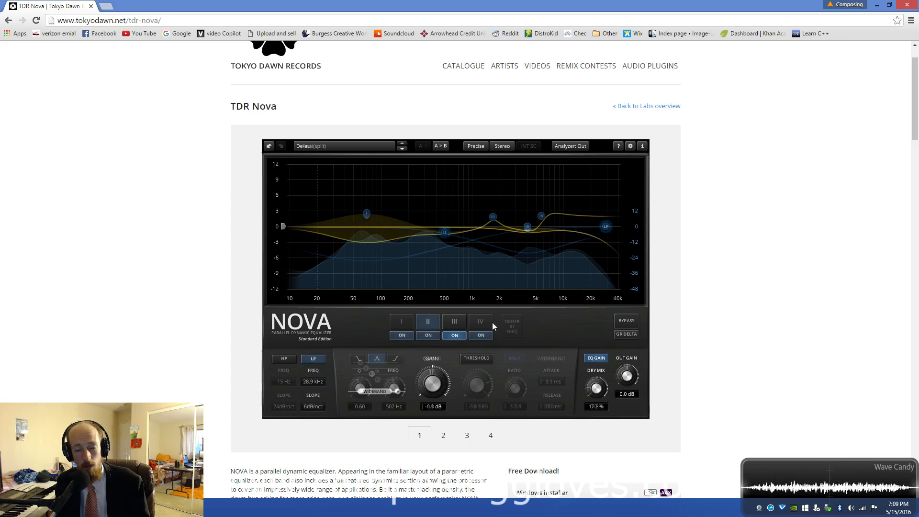
scroll(344, 157, "up", 1)
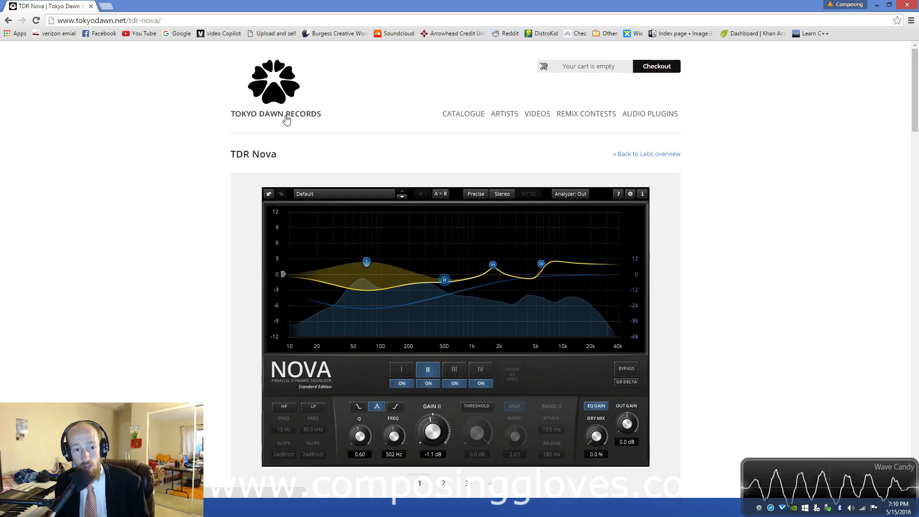
scroll(506, 158, "down", 7)
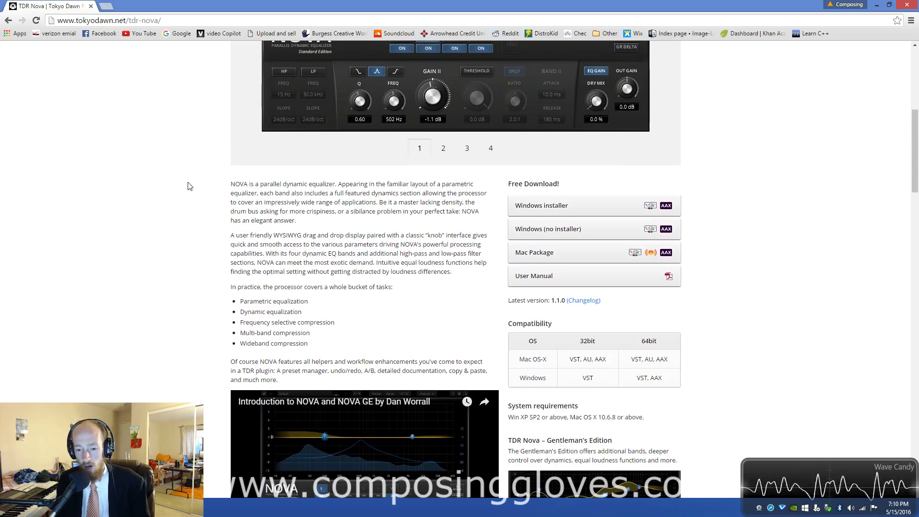
scroll(189, 186, "down", 12)
scroll(189, 185, "up", 20)
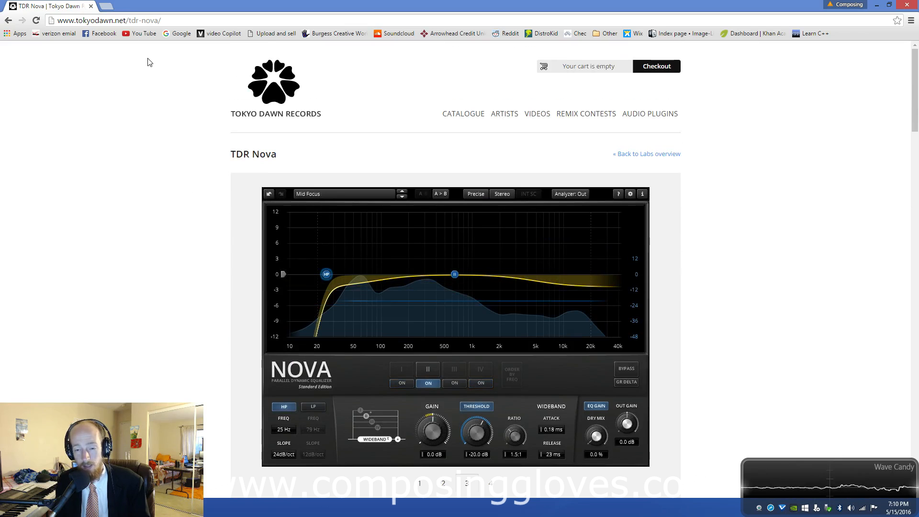
scroll(224, 133, "down", 3)
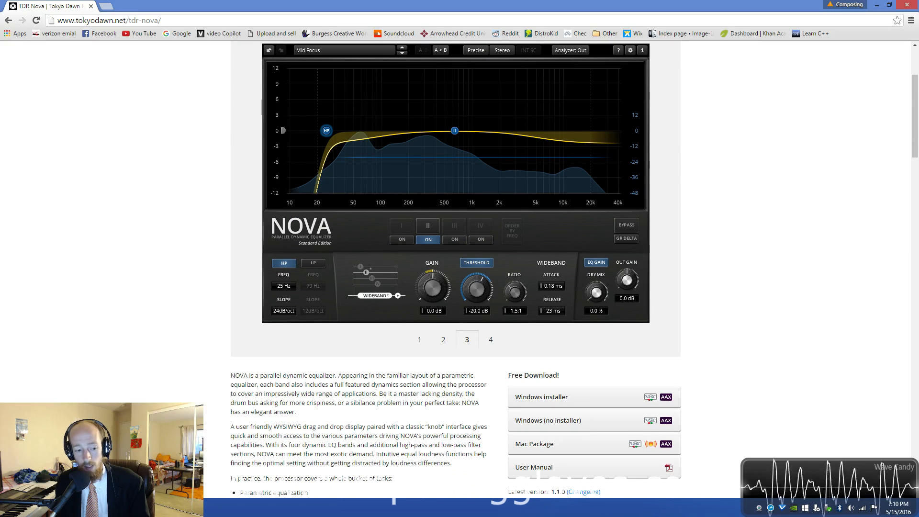
Switch back to FL Studio and set TDR Nova's analyzer to show the output signal
key("alt+Tab")
left_click_drag(544, 81, 545, 75)
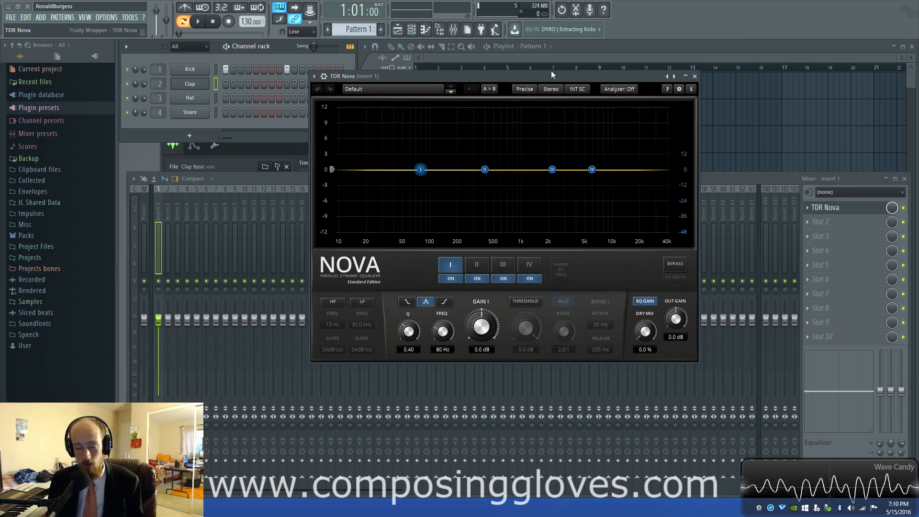
left_click_drag(548, 74, 531, 66)
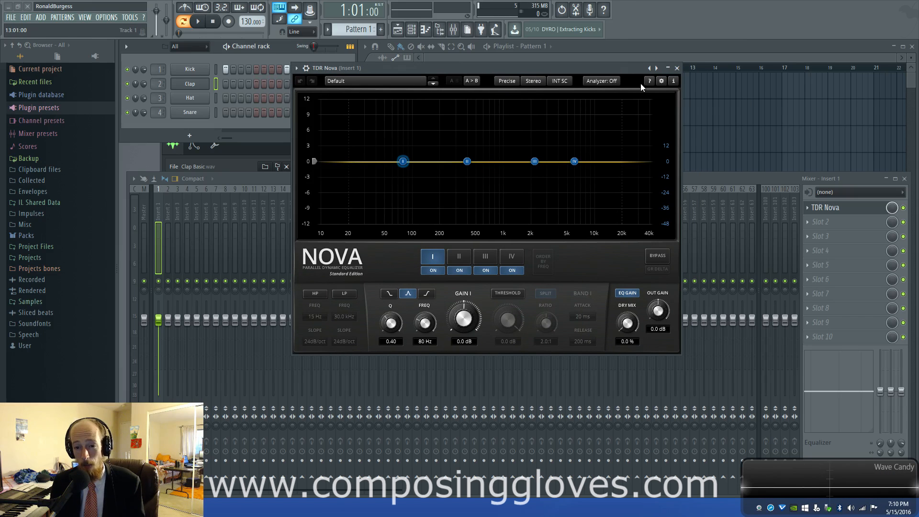
left_click(617, 80)
left_click(618, 81)
left_click(618, 81)
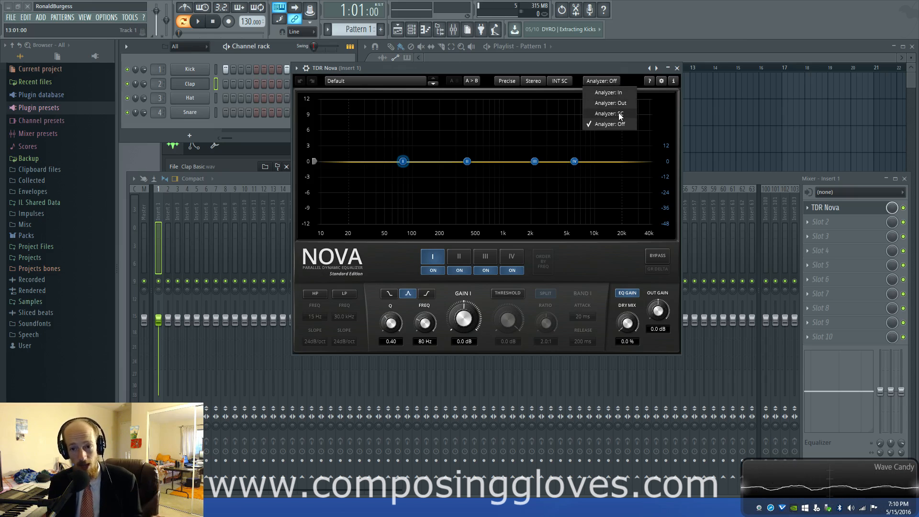
left_click(547, 71)
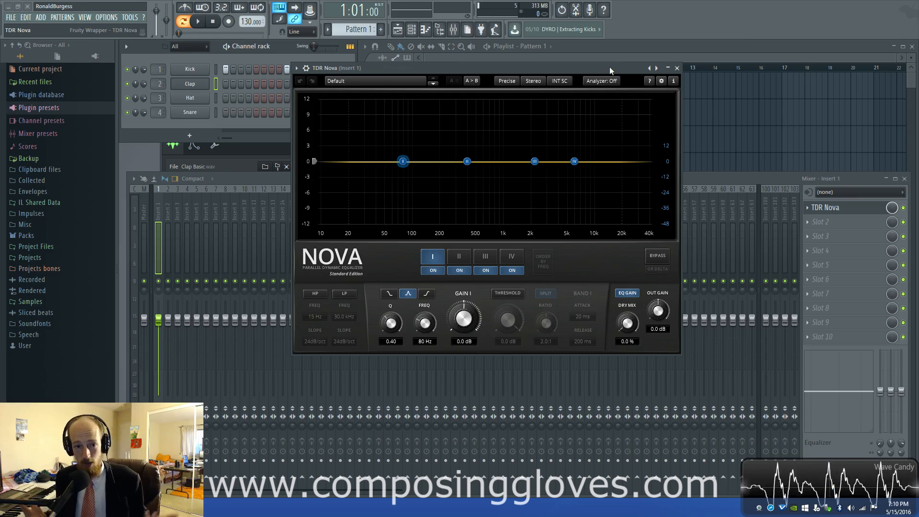
left_click(610, 81)
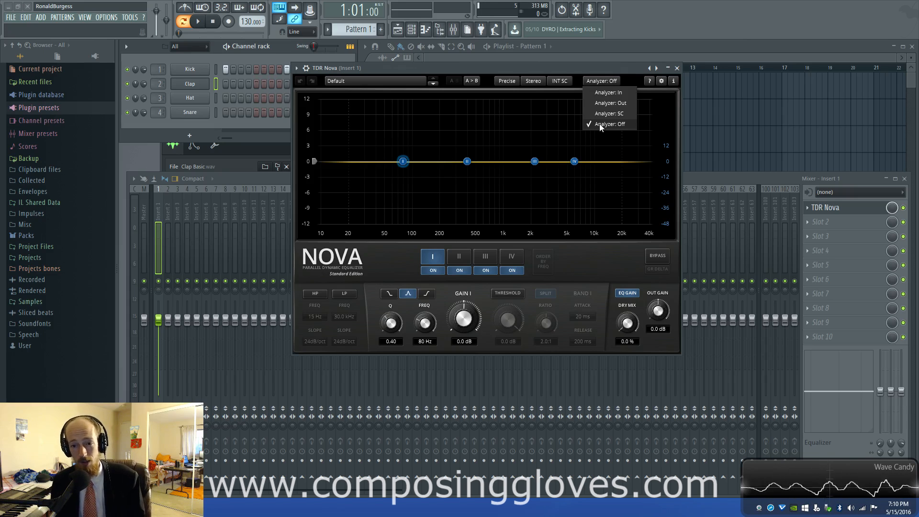
left_click(617, 102)
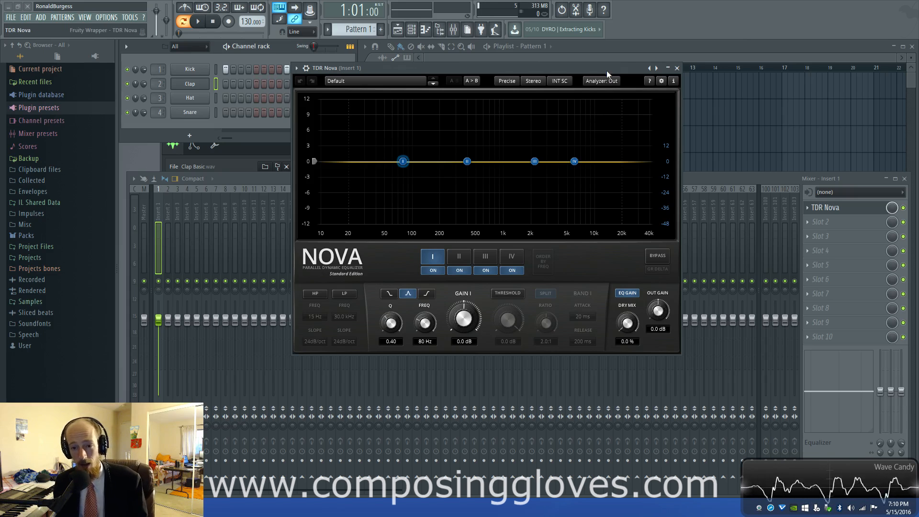
left_click_drag(606, 68, 598, 66)
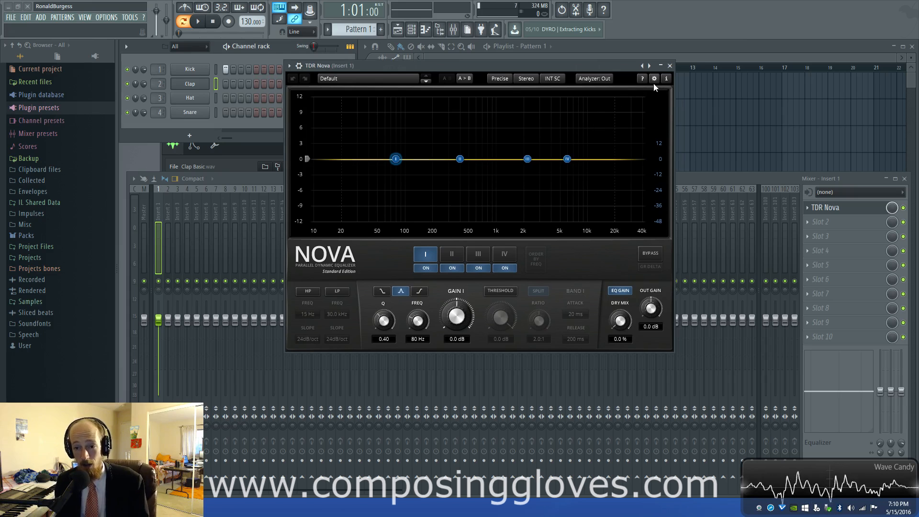
Read the process mode description using TDR Nova's dynamic help mode, and inspect the plugin settings
left_click(642, 79)
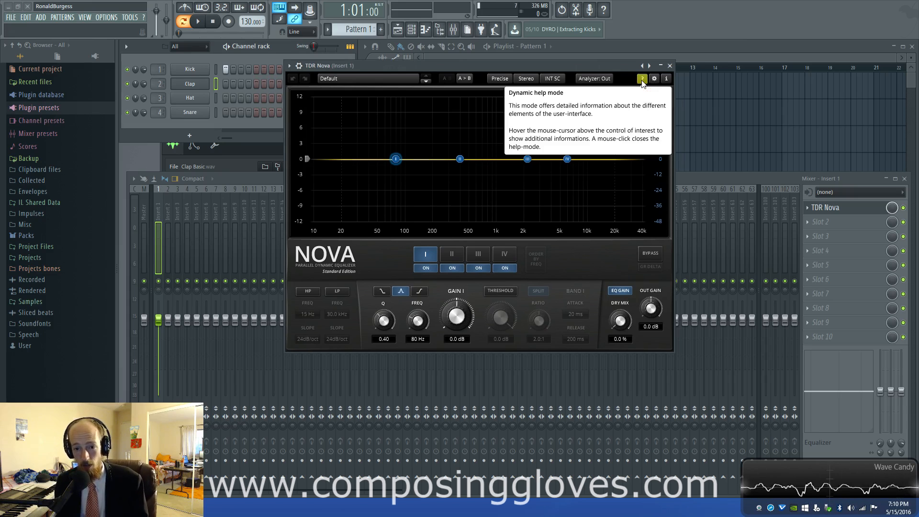
mouse_move(525, 82)
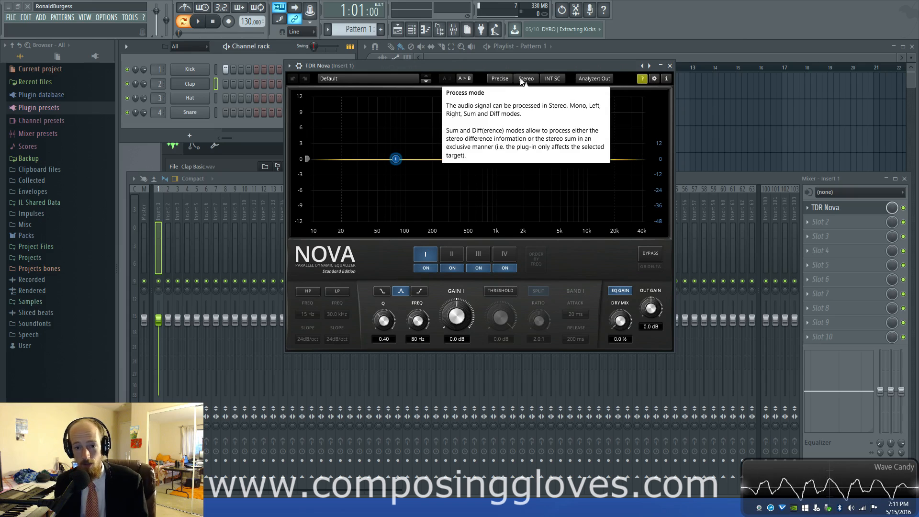
left_click(653, 79)
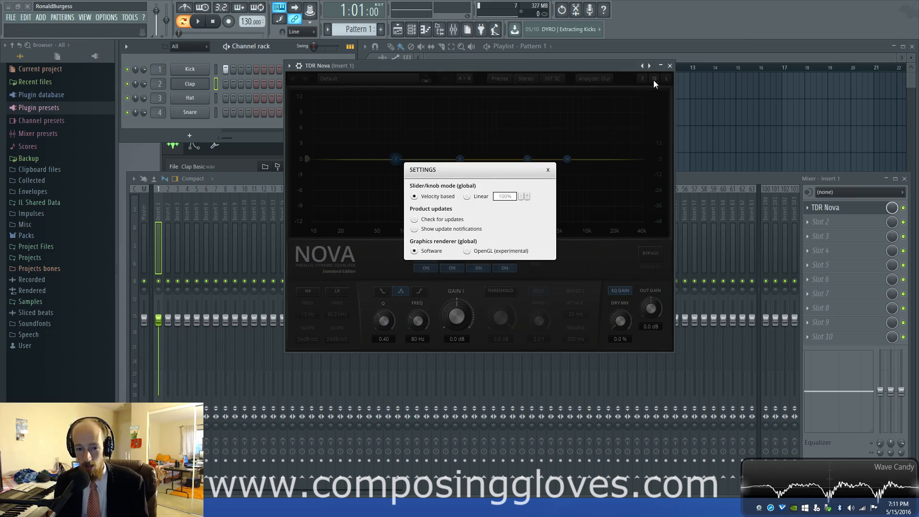
left_click(549, 170)
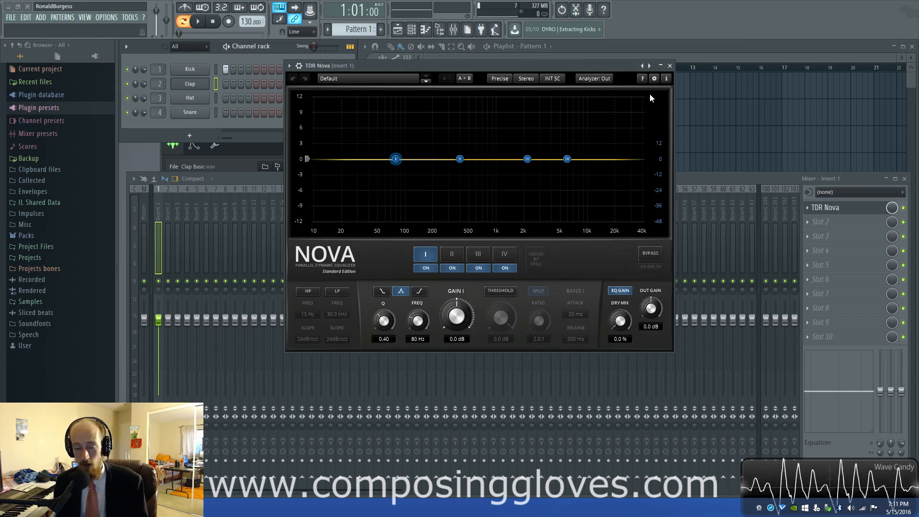
Play the pattern while boosting band I to about 12 dB near 100 Hz and cutting band II to about -3.1 dB at 319 Hz
left_click_drag(390, 65, 435, 76)
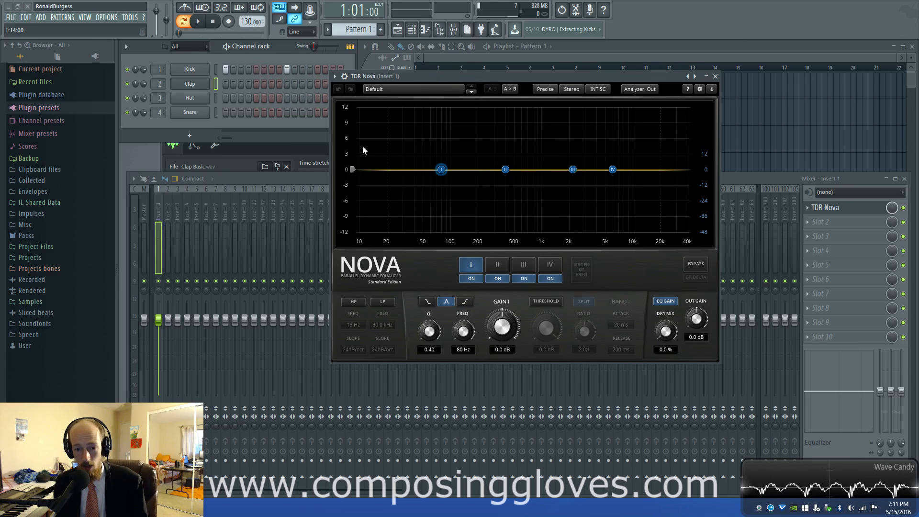
key("space")
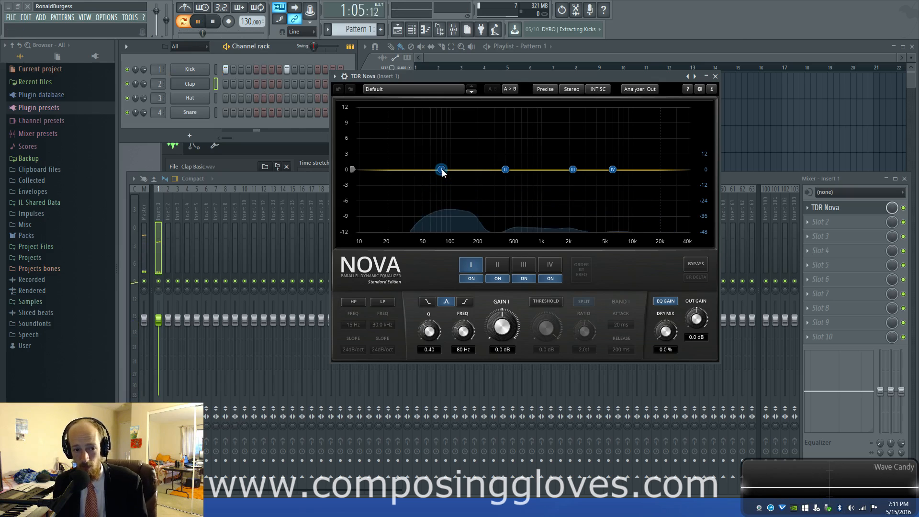
left_click_drag(442, 171, 447, 106)
left_click_drag(505, 169, 499, 192)
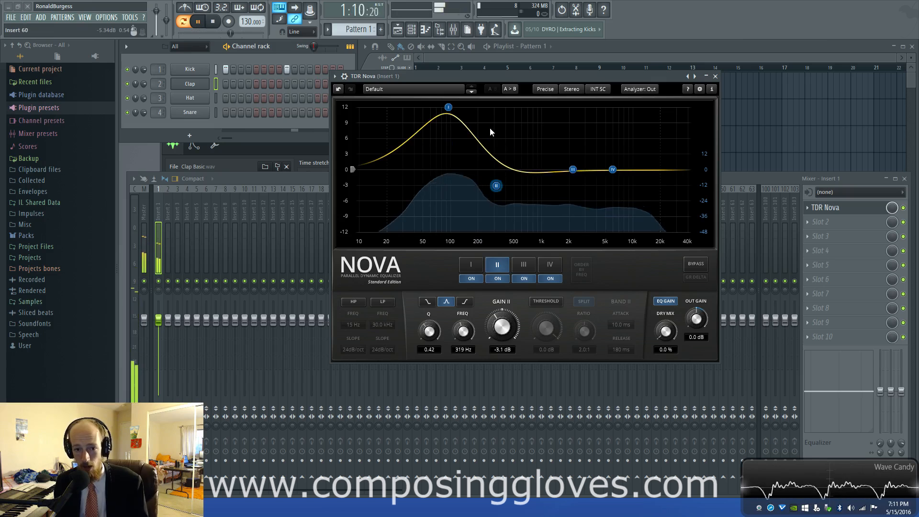
Bring band I to about -1.1 dB at 81 Hz and band II to about -0.5 dB at 283 Hz, pausing playback
left_click_drag(448, 106, 441, 176)
mouse_move(496, 186)
left_mouse_down()
mouse_move(584, 225)
mouse_move(510, 191)
mouse_move(486, 163)
mouse_move(492, 172)
left_mouse_up()
left_click(198, 21)
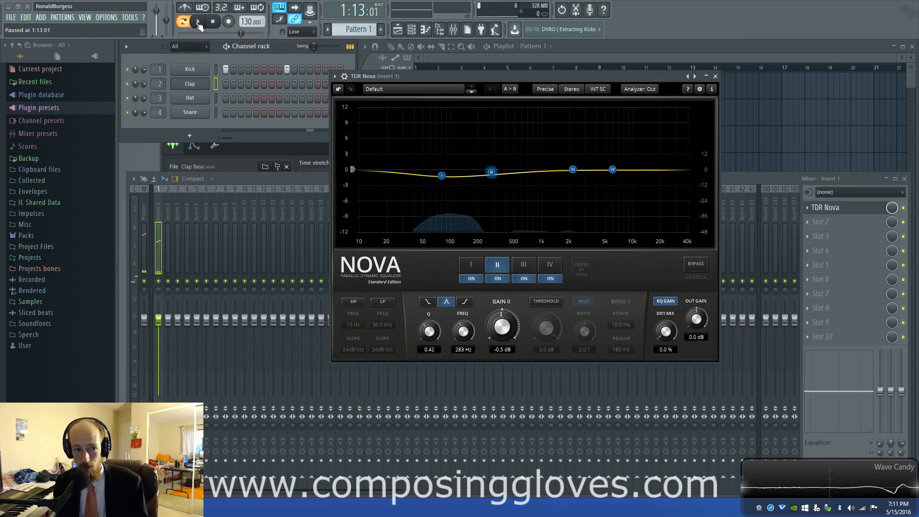
Try the high-pass filter with its frequency at 12 Hz, and switch it off again
left_click(353, 302)
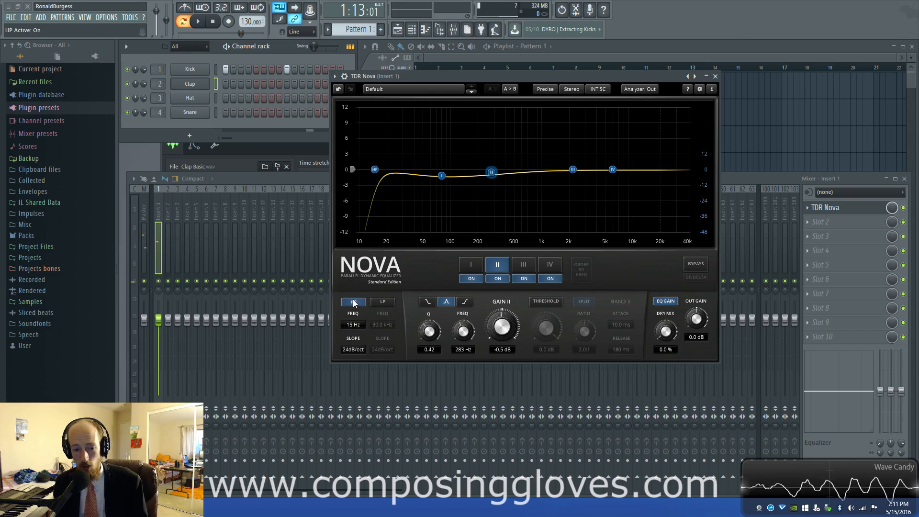
left_click_drag(436, 178, 366, 179)
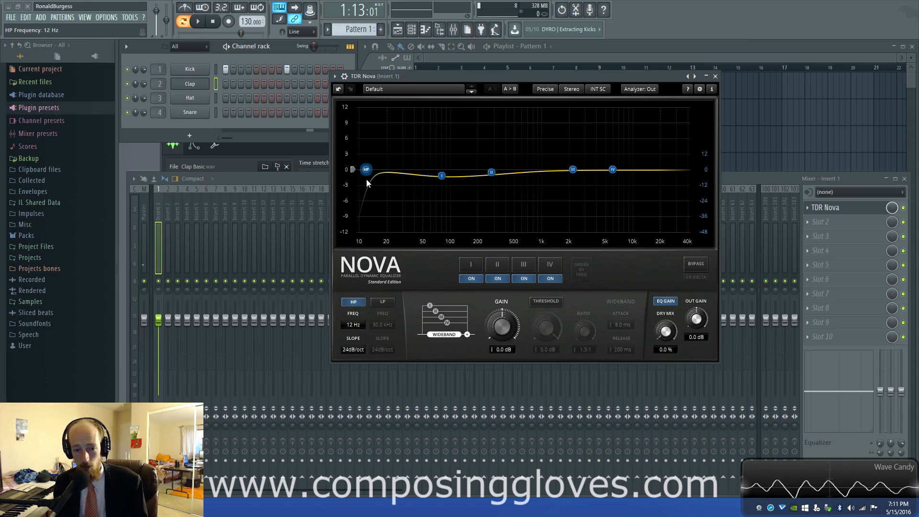
left_click(353, 301)
Step through the controls of bands I to IV and box-select across the band nodes in the EQ display
left_click(467, 264)
left_click(497, 264)
left_click(523, 264)
left_click(548, 266)
left_click(523, 264)
left_click(497, 265)
left_click(471, 264)
left_click_drag(404, 137, 679, 208)
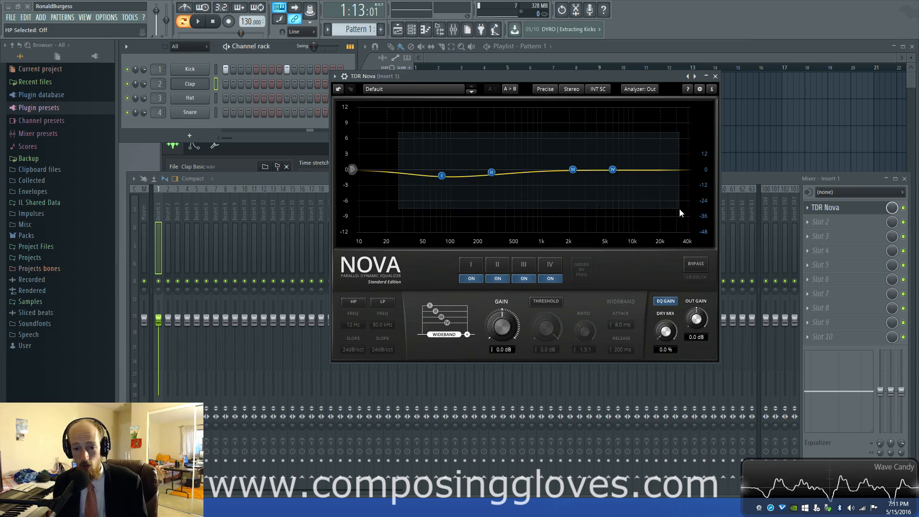
left_click(519, 160)
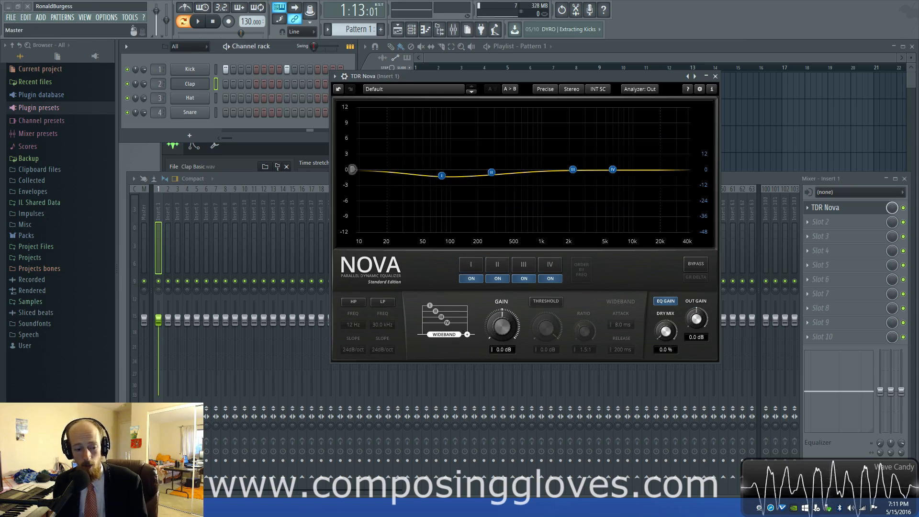
Switch to Chrome and examine NOVA's list of processing tasks and the introduction video section
key("alt+Tab")
scroll(357, 349, "down", 5)
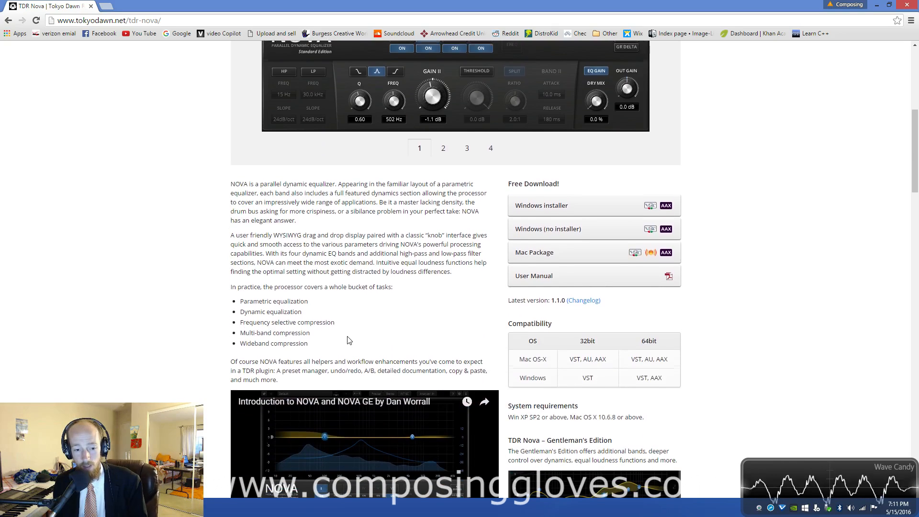
scroll(357, 350, "down", 1)
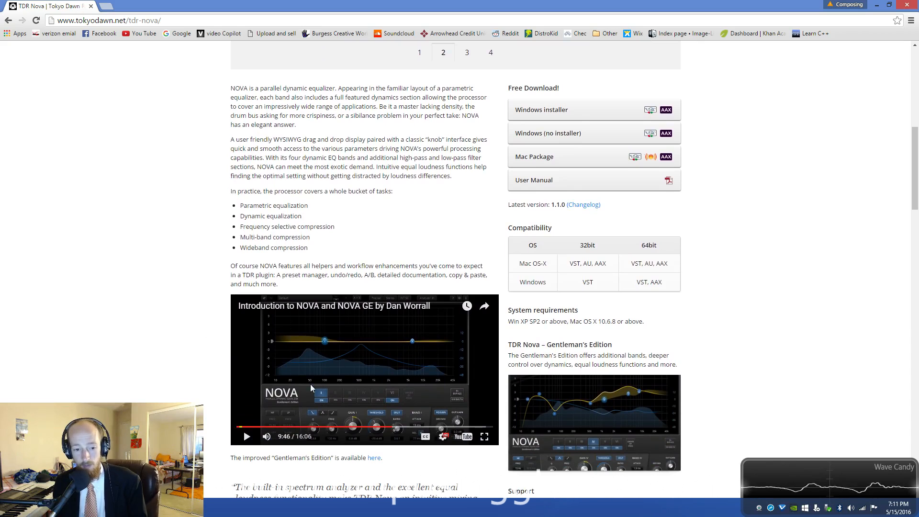
Switch back to FL Studio and move band III to about 533 Hz at -0.9 dB and band II to 3.1 kHz at -2.7 dB
key("alt+Tab")
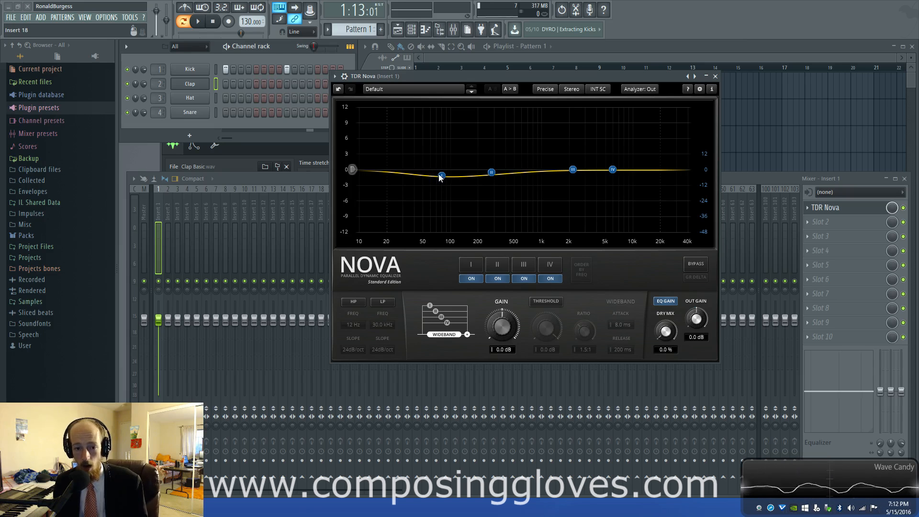
left_click_drag(405, 153, 638, 201)
left_click_drag(491, 173, 517, 176)
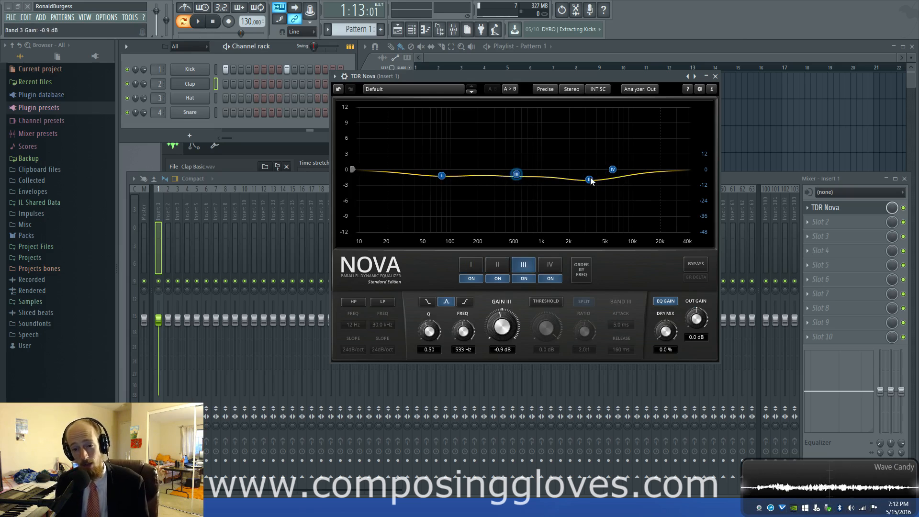
left_click_drag(590, 180, 588, 187)
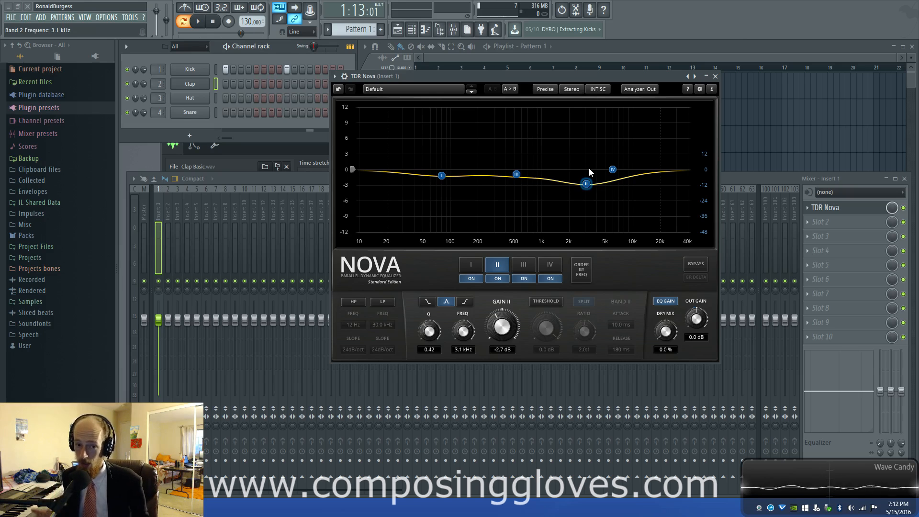
Order the bands by frequency and lower band III to about -4.1 dB at 3.0 kHz
left_click(580, 270)
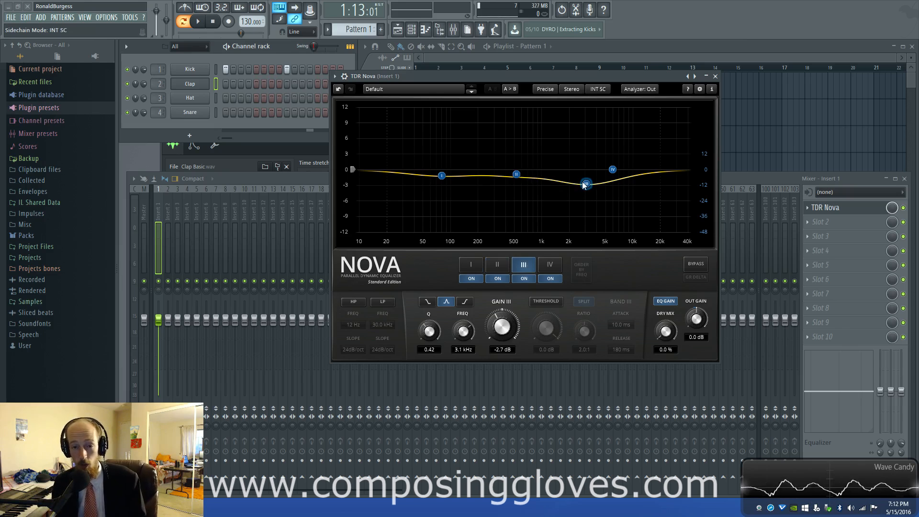
left_click_drag(591, 189, 589, 196)
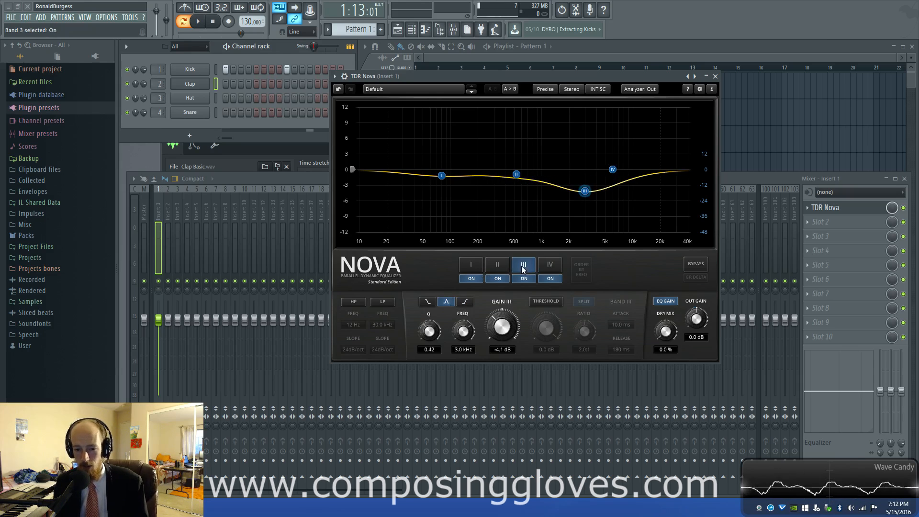
left_click(471, 269)
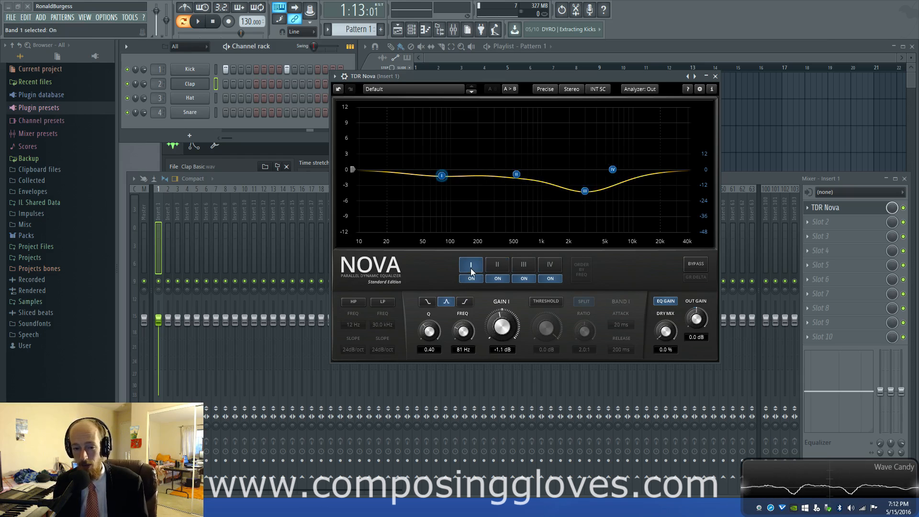
Toggle the processing of bands I to IV off and back on
left_click(471, 279)
left_click(498, 279)
left_click(523, 279)
left_click(550, 279)
left_click(524, 279)
left_click(498, 279)
left_click(471, 279)
left_click(550, 278)
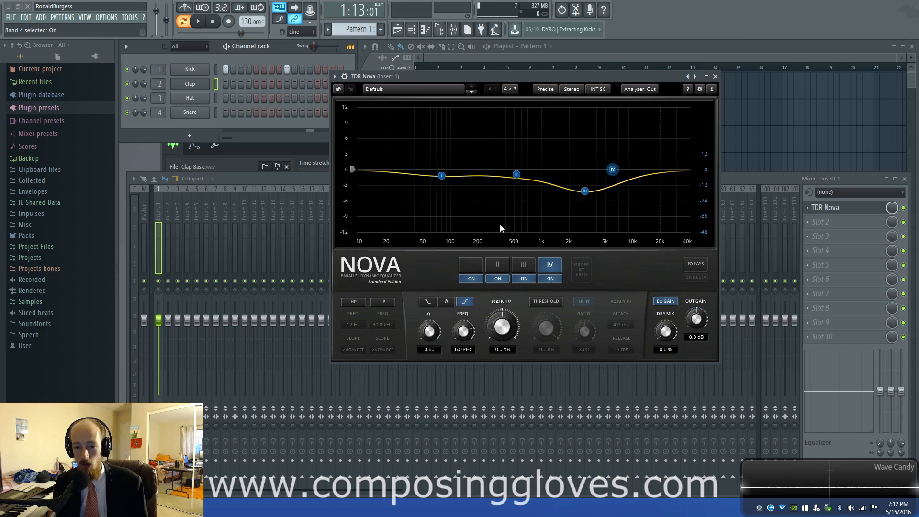
Select bands I and II together and adjust both to Q 0.29, -1.2 dB gain and about 56 Hz
left_click_drag(469, 181, 524, 183)
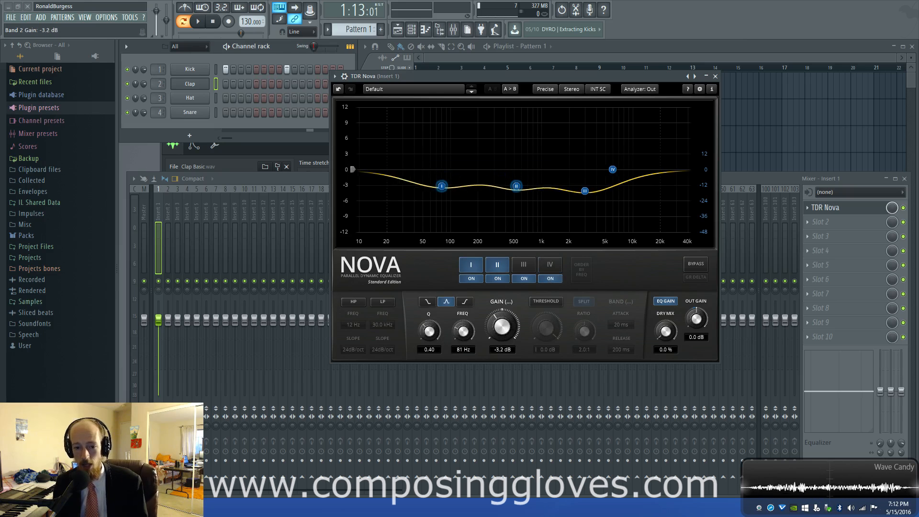
scroll(611, 185, "down", 2)
scroll(428, 336, "up", 3)
scroll(429, 331, "down", 4)
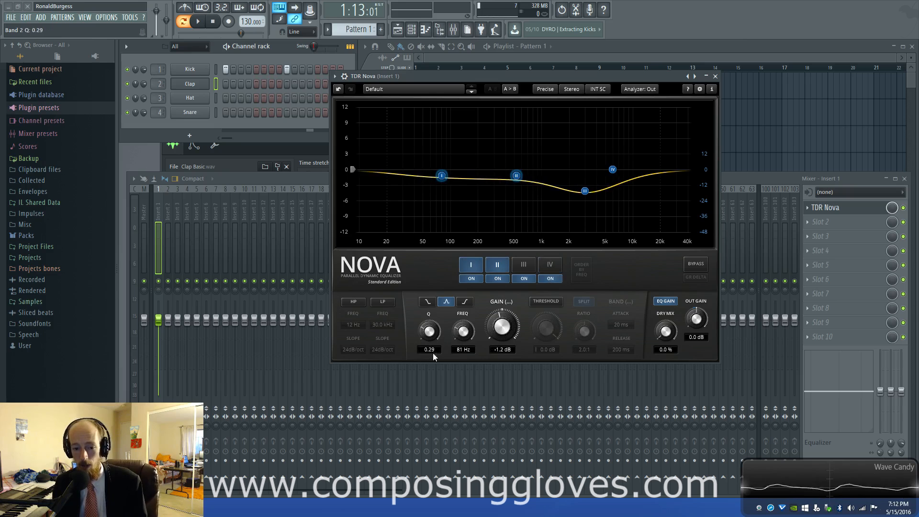
scroll(462, 335, "down", 5)
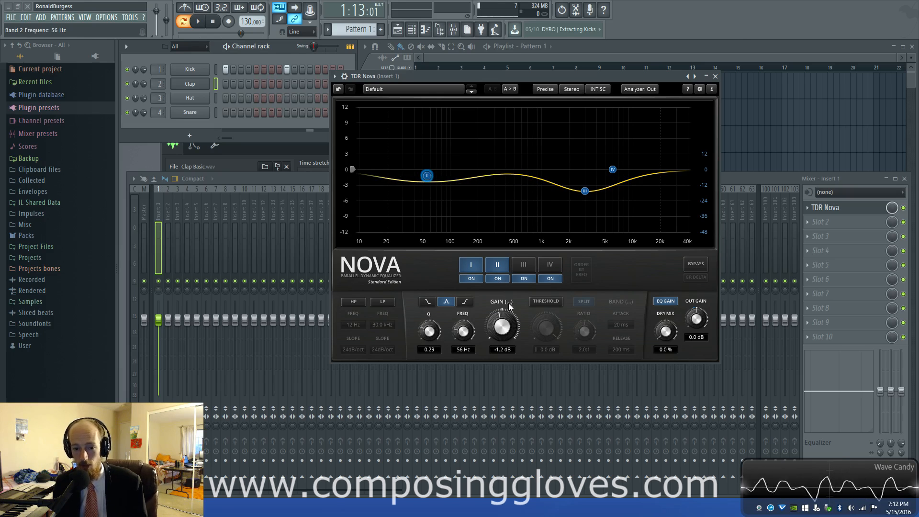
Move band I to about 364 Hz at -0.2 dB and order the bands by frequency
left_click_drag(426, 175, 504, 179)
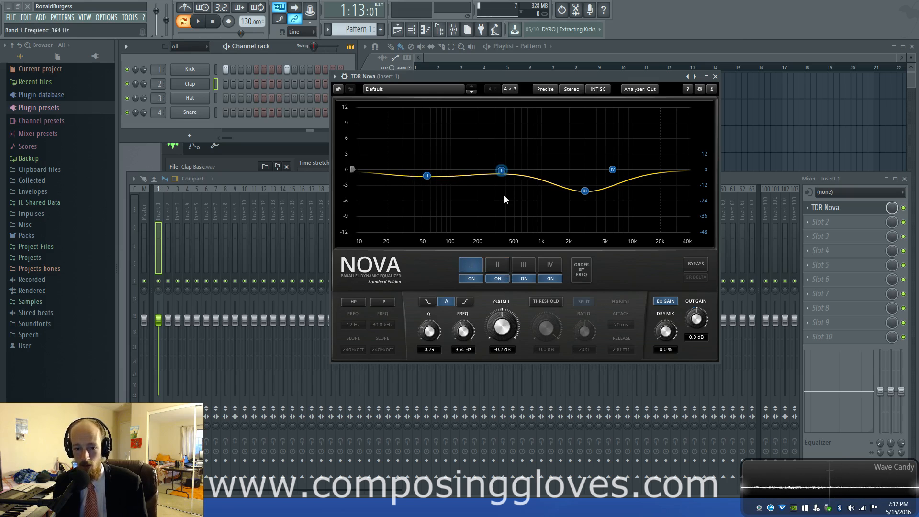
left_click(587, 278)
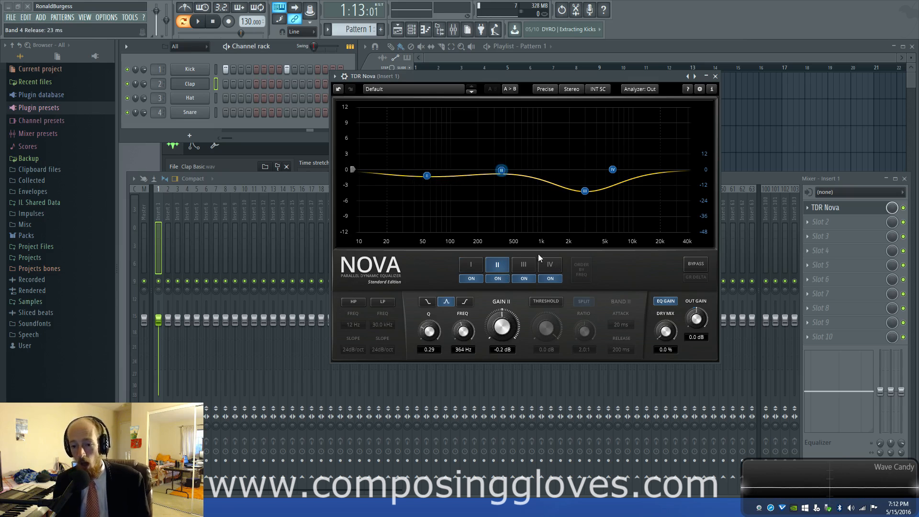
Switch the master bypass on and off again
left_click(689, 264)
left_click(688, 265)
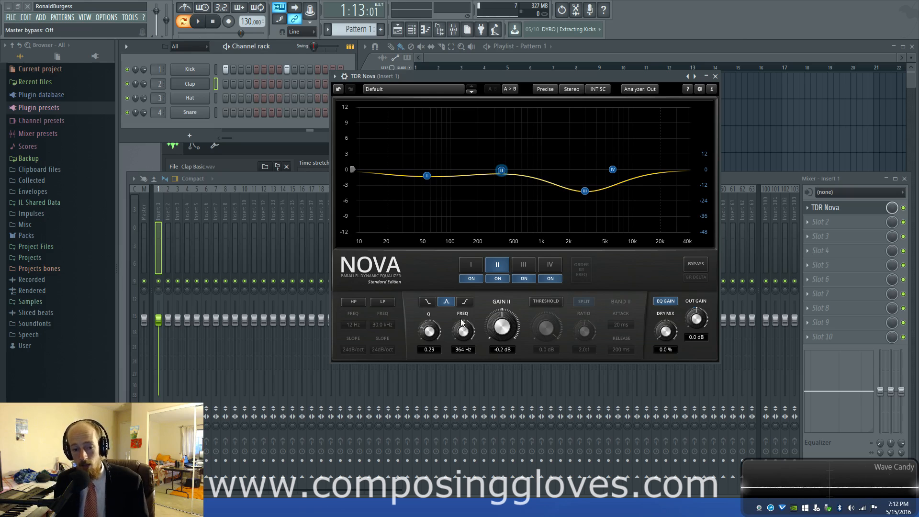
Enable the high-pass and low-pass filters and move them to about 14 Hz and 34.6 kHz
left_click(354, 302)
left_click(382, 302)
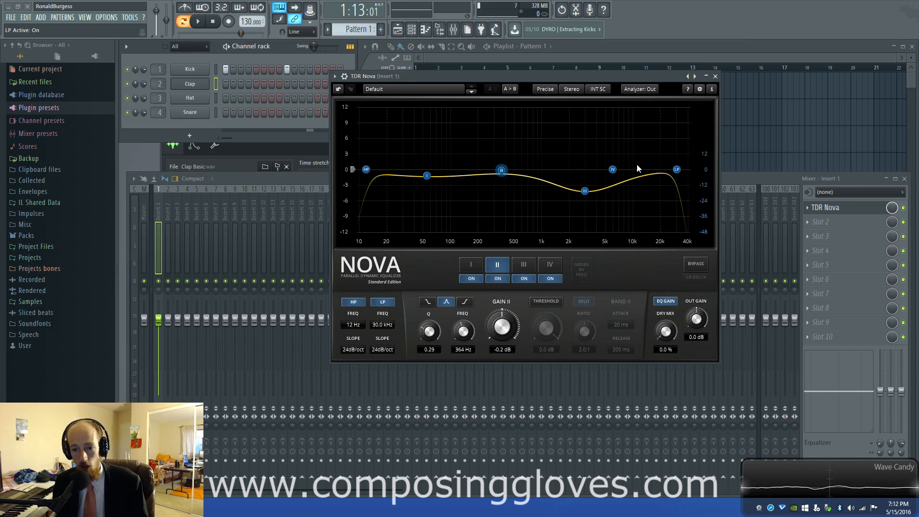
mouse_move(684, 169)
left_mouse_down()
mouse_move(457, 168)
mouse_move(682, 169)
left_mouse_up()
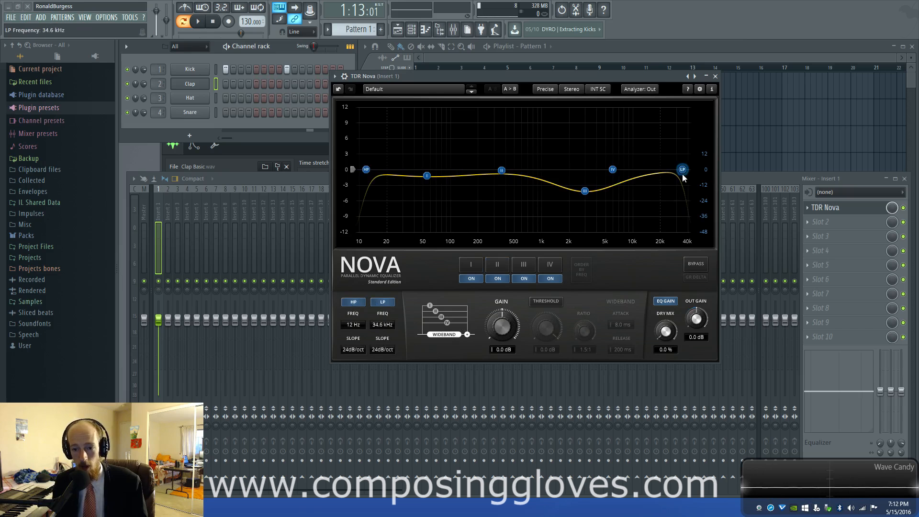
left_click_drag(362, 170, 374, 171)
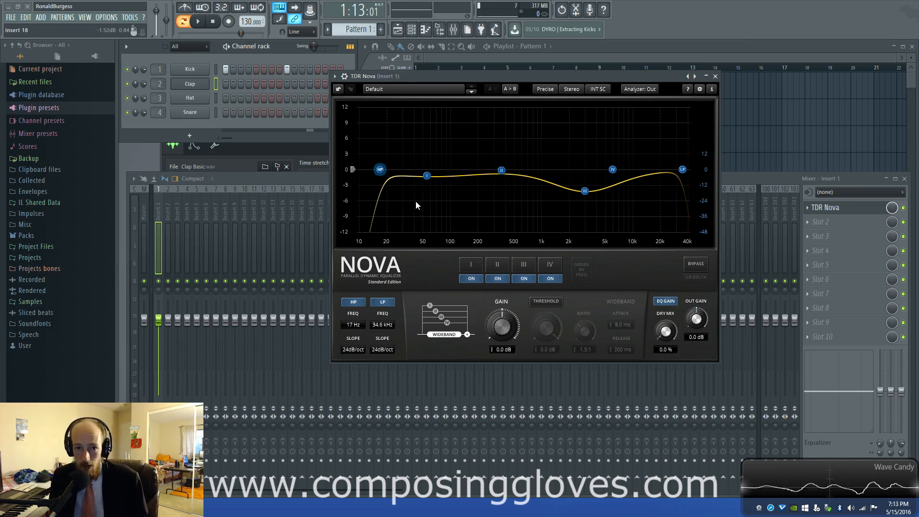
left_click_drag(382, 177, 374, 177)
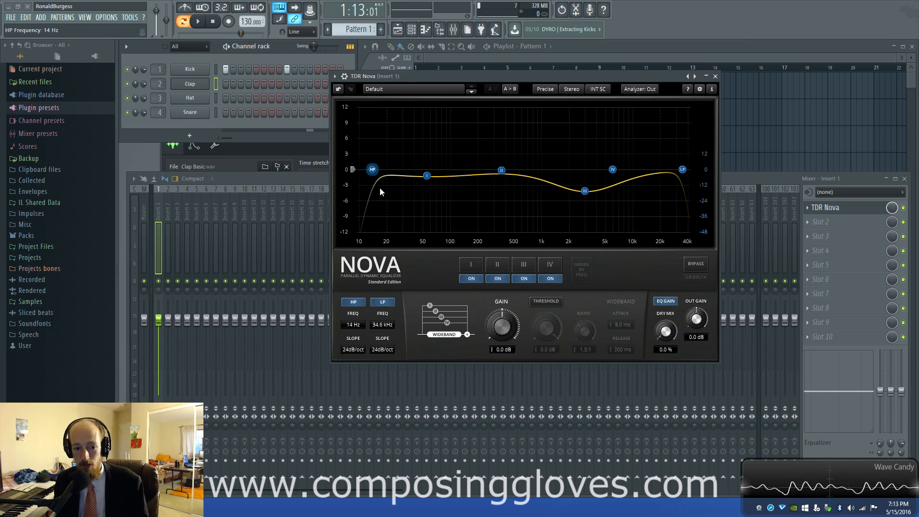
left_click(354, 302)
left_click(354, 303)
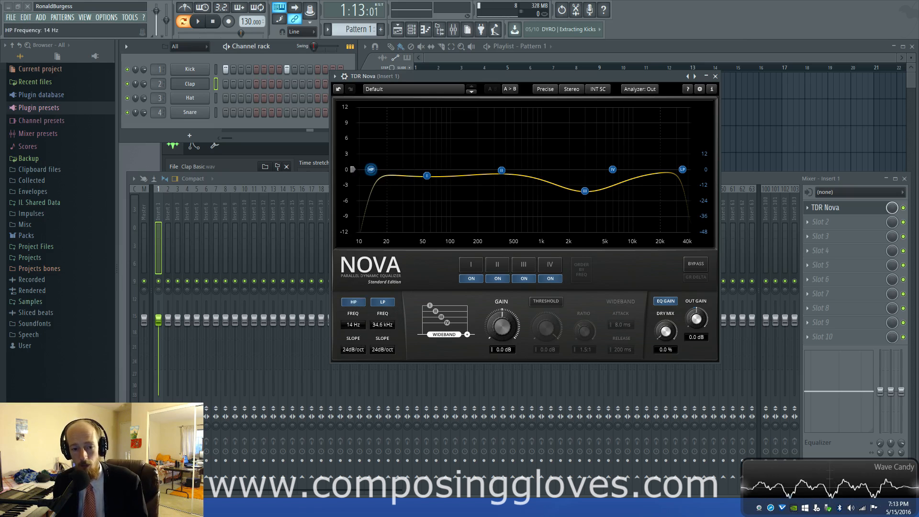
Try a 72dB/oct high-pass slope, sweeping the filter up to about 20 Hz and back to 14 Hz
left_click(355, 350)
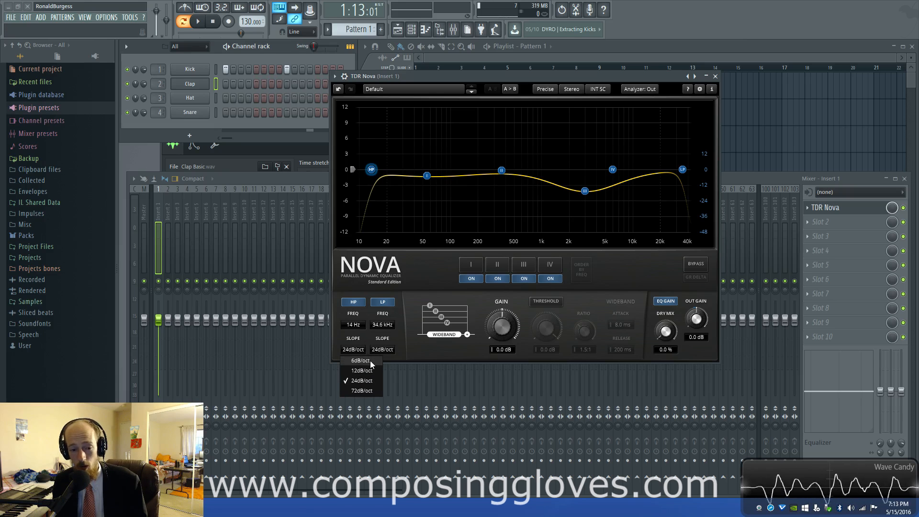
left_click(372, 391)
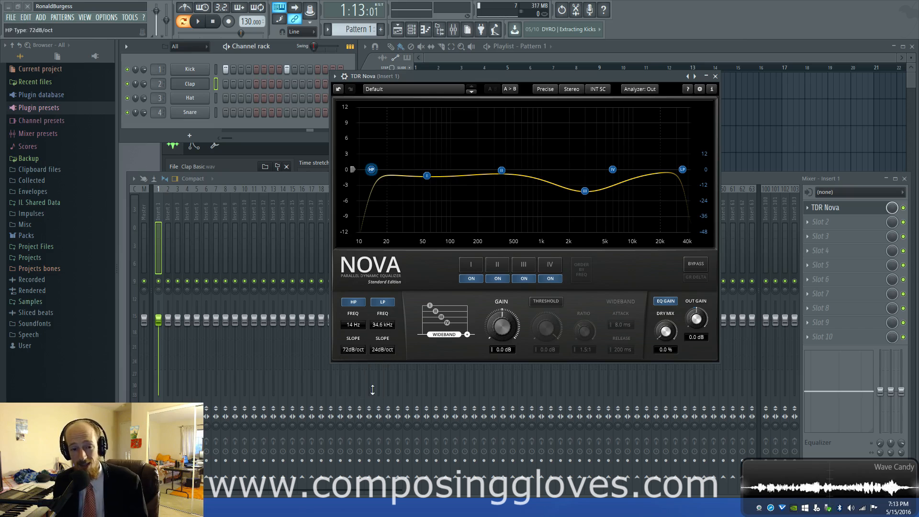
mouse_move(371, 170)
left_mouse_down()
mouse_move(400, 170)
mouse_move(388, 174)
left_mouse_up()
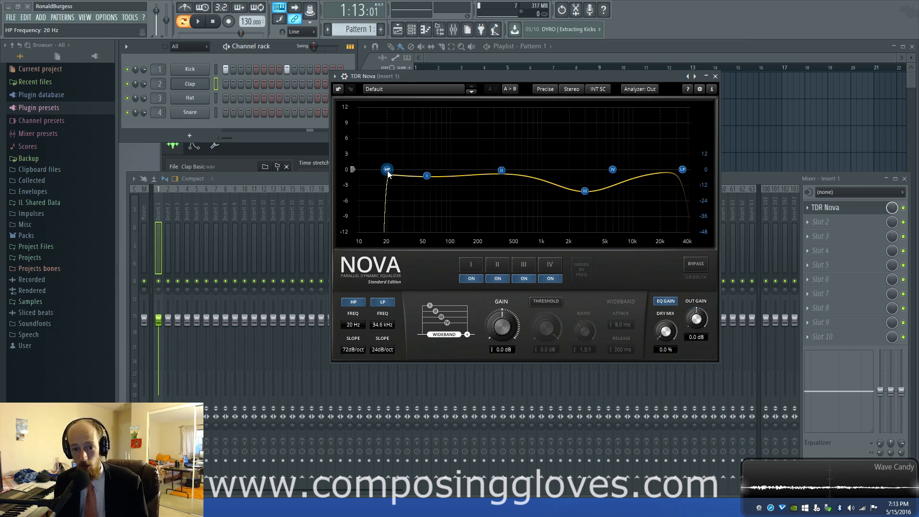
left_click_drag(388, 174, 372, 174)
Set the high-pass slope to 6dB/oct and turn off both the high-pass and low-pass filters
left_click(352, 352)
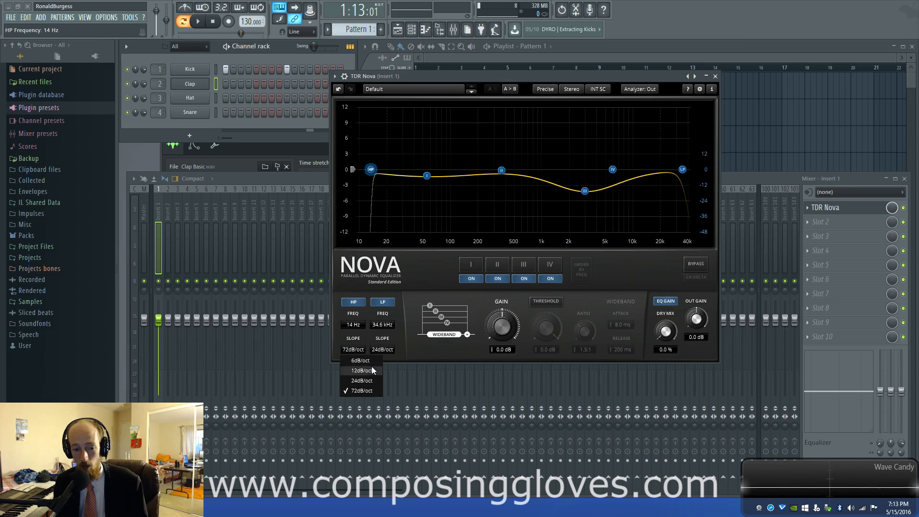
left_click(361, 360)
left_click(352, 303)
left_click(382, 301)
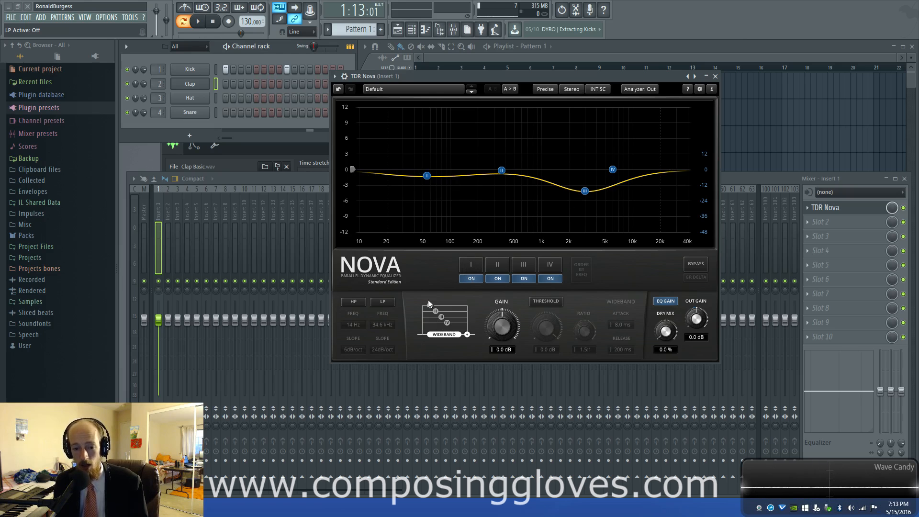
Flatten the curve with band I at about 59 Hz and 0.3 dB, band III near 0 dB, and band IV at 15.8 kHz and -0.5 dB
left_click_drag(427, 176, 429, 168)
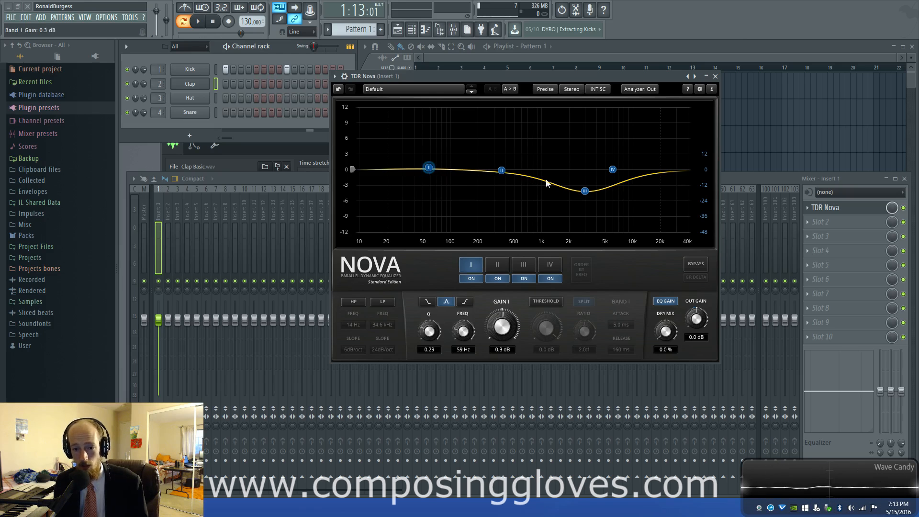
left_click_drag(587, 191, 651, 172)
left_click_drag(584, 170, 577, 170)
left_click(650, 172)
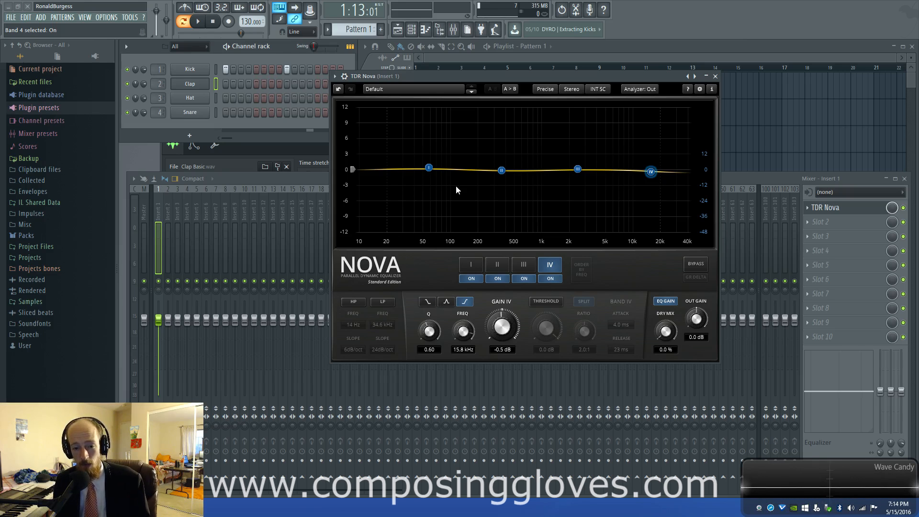
Try the low-shelf type on band II and return it to the bell type
left_click(502, 170)
left_click(427, 302)
left_click(442, 303)
Cut band II to -12.0 dB, sweep its Q to end at 0.41, and return it to 0.0 dB at about 308 Hz
left_click_drag(501, 170, 505, 232)
scroll(492, 172, "down", 3)
scroll(505, 232, "down", 2)
scroll(505, 232, "up", 5)
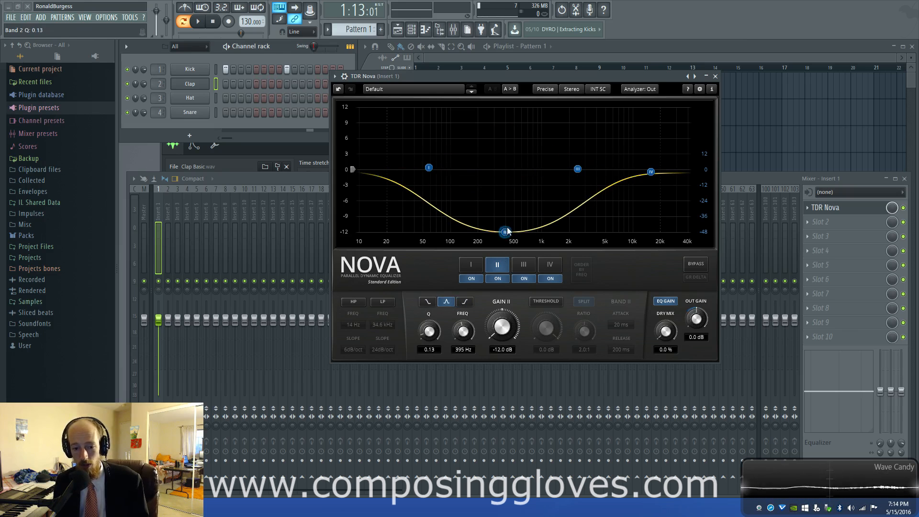
scroll(505, 232, "up", 10)
scroll(505, 232, "down", 4)
scroll(504, 232, "up", 4)
scroll(505, 232, "down", 10)
left_click_drag(505, 232, 502, 170)
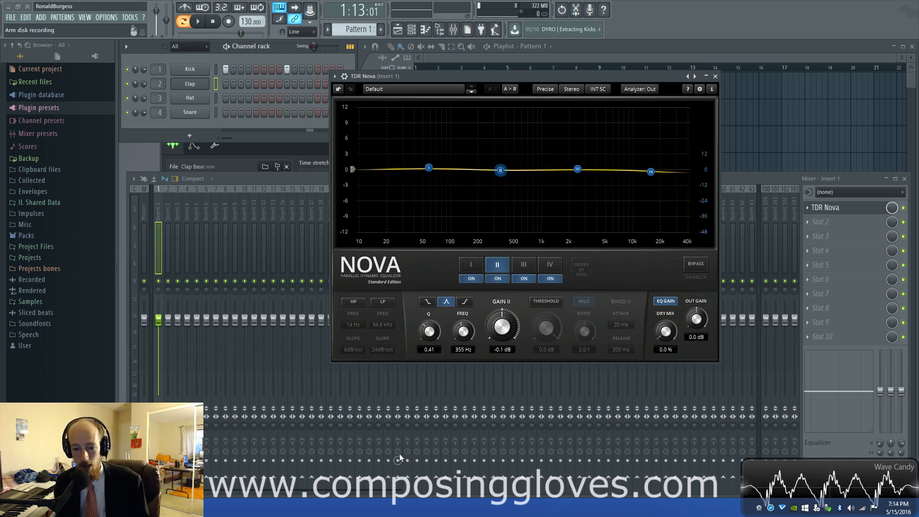
mouse_move(497, 173)
left_mouse_down()
mouse_move(493, 232)
mouse_move(495, 156)
mouse_move(495, 170)
left_mouse_up()
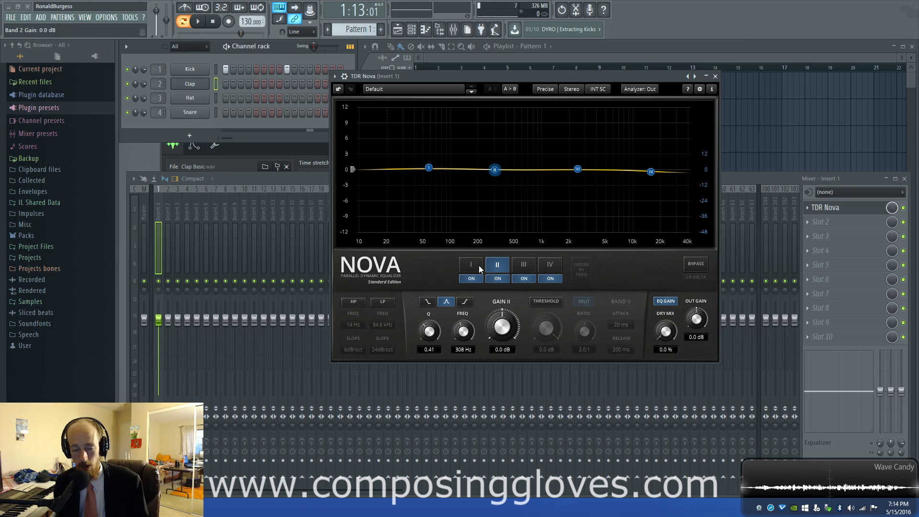
Try band II's threshold with the band at about 737 Hz and 1.3 dB, and disable it with the band back at 392 Hz and 0.1 dB
left_click_drag(463, 331, 582, 329)
left_click(544, 302)
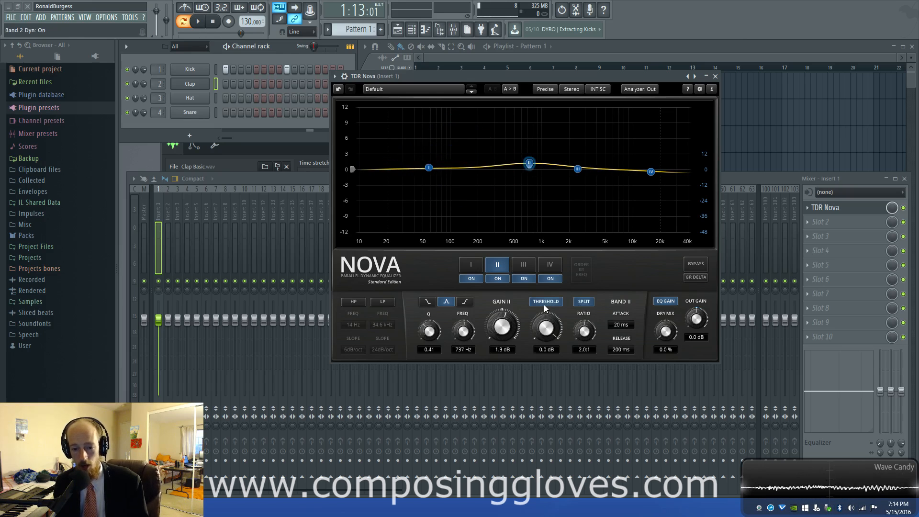
left_click_drag(530, 167, 504, 169)
left_click(558, 303)
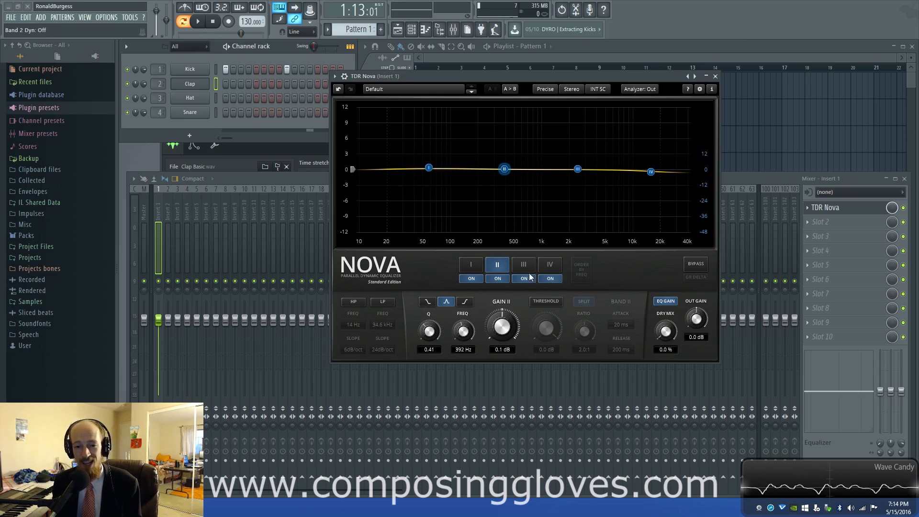
Boost band II to about 9.8 dB at 103 Hz, and pull bands II, III and IV down to about -5 dB
left_click_drag(504, 169, 451, 123)
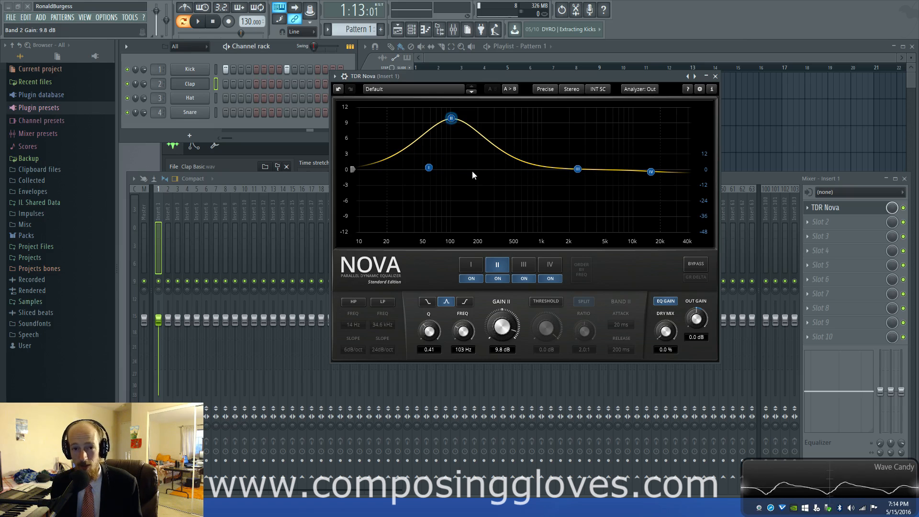
left_click_drag(457, 128, 513, 198)
left_click_drag(578, 171, 580, 200)
left_click_drag(650, 173, 645, 201)
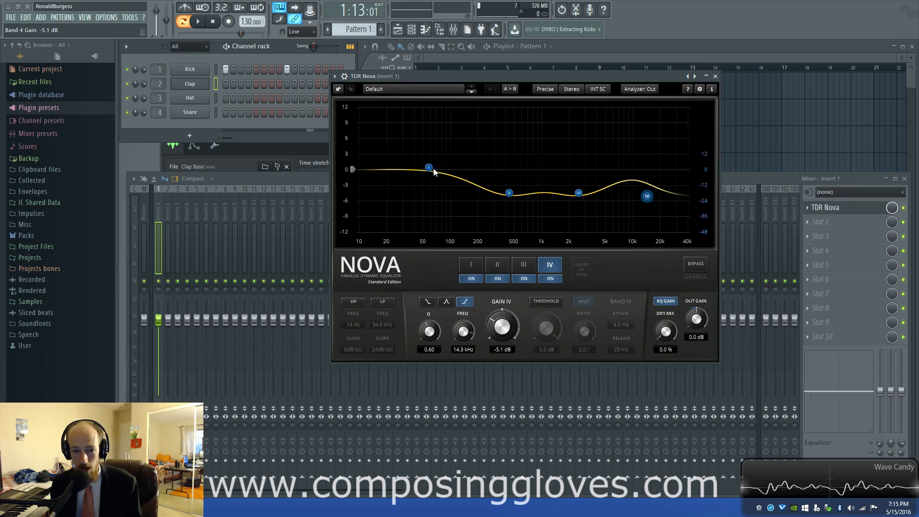
Spread out the bands, moving band I to about 84 Hz, band II to the lowest frequencies, and band III to about 526 Hz at -6.2 dB
mouse_move(427, 170)
left_mouse_down()
mouse_move(349, 168)
mouse_move(444, 169)
left_mouse_up()
left_click_drag(515, 195, 366, 209)
left_click_drag(578, 192, 516, 202)
left_click_drag(647, 197, 578, 204)
left_click(516, 202)
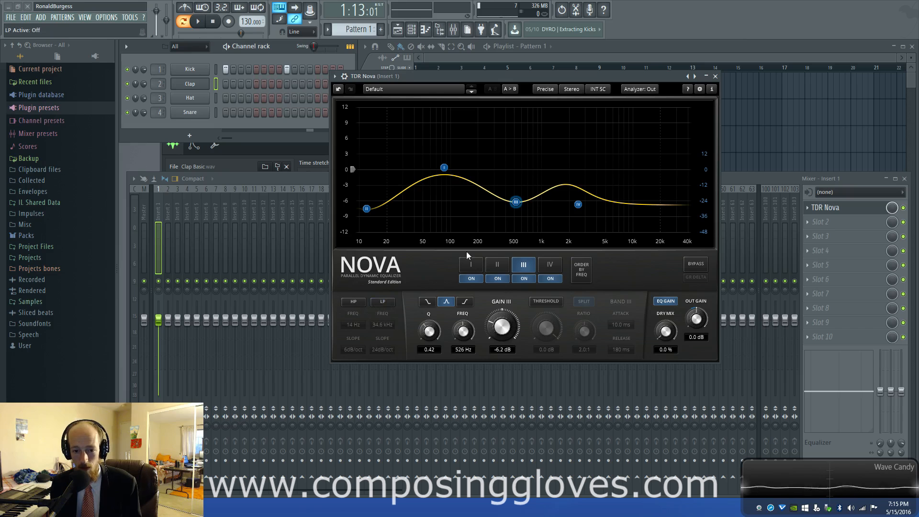
Make band III a high shelf at about 1286 Hz and -0.7 dB, and raise band IV close to 0 dB
left_click(465, 302)
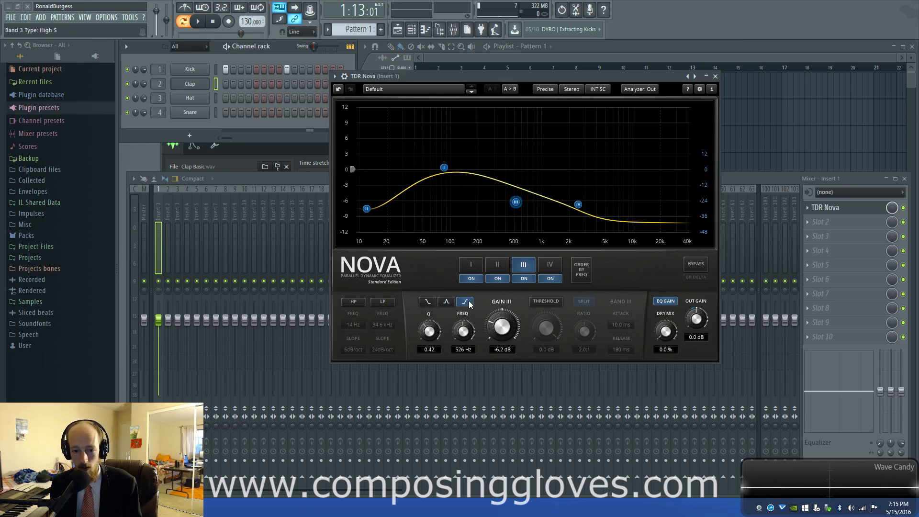
left_click_drag(515, 202, 609, 165)
left_click_drag(541, 193, 551, 174)
left_click_drag(608, 166, 609, 171)
left_click(551, 181)
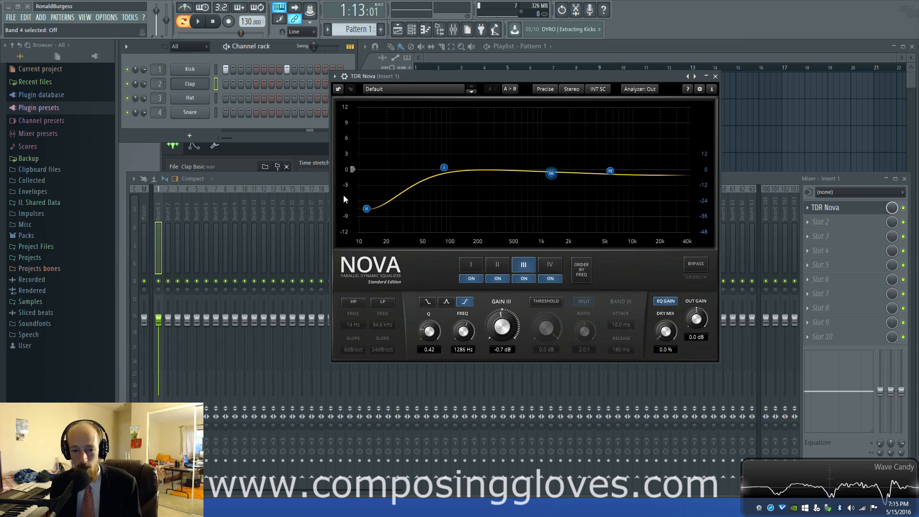
Flatten band II to 0.1 dB at 13 Hz and band I to 0.0 dB, with bands III and IV as bells and III at 1212 Hz, -0.3 dB
left_click_drag(367, 210, 370, 168)
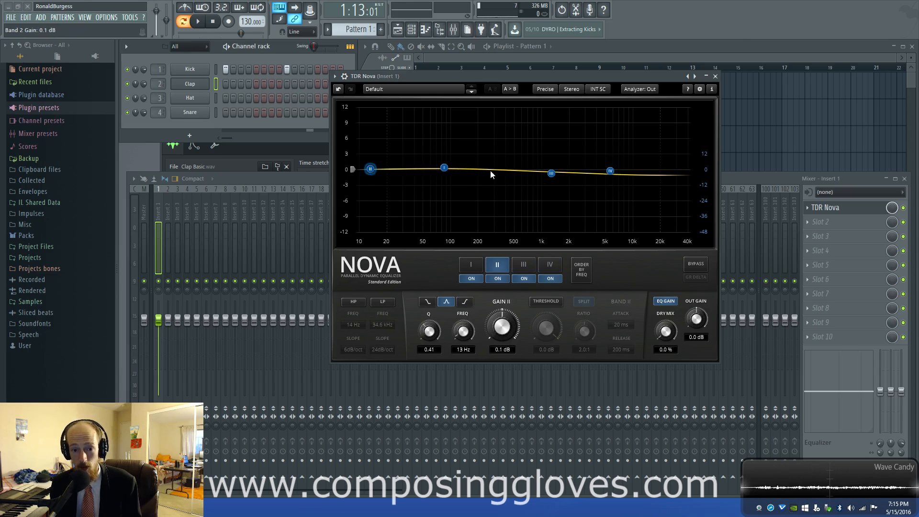
left_click(610, 171)
left_click(448, 301)
left_click_drag(553, 177, 548, 171)
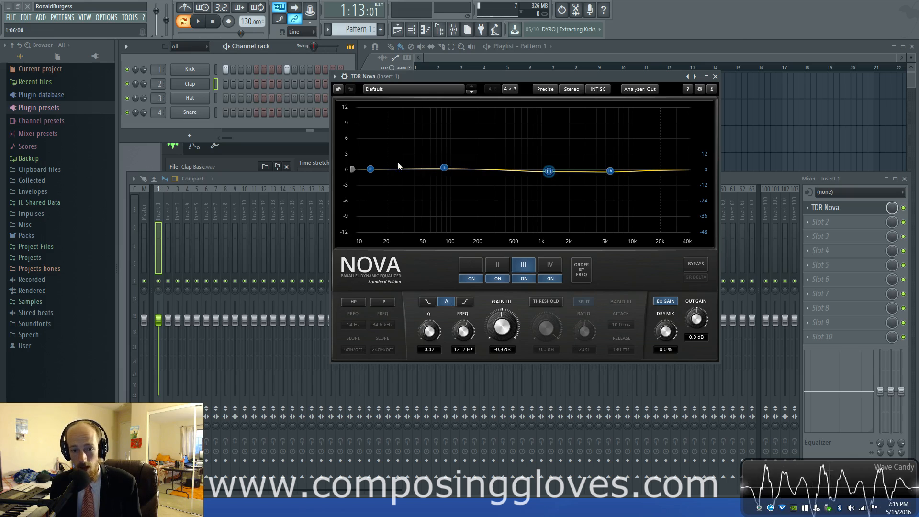
mouse_move(444, 167)
left_mouse_down()
mouse_move(427, 99)
mouse_move(437, 107)
mouse_move(443, 169)
left_mouse_up()
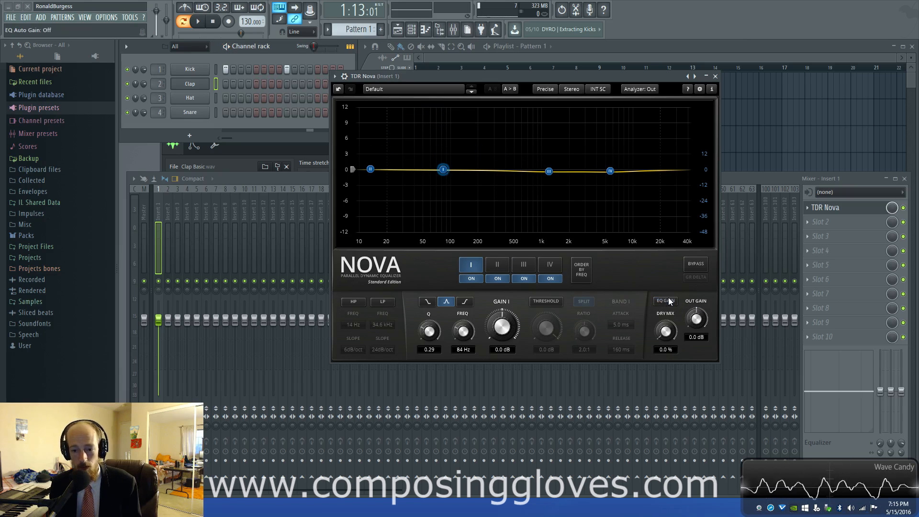
Play the pattern, boost band I to 12.0 dB at about 87 Hz, and enable EQ gain compensation
left_click(196, 21)
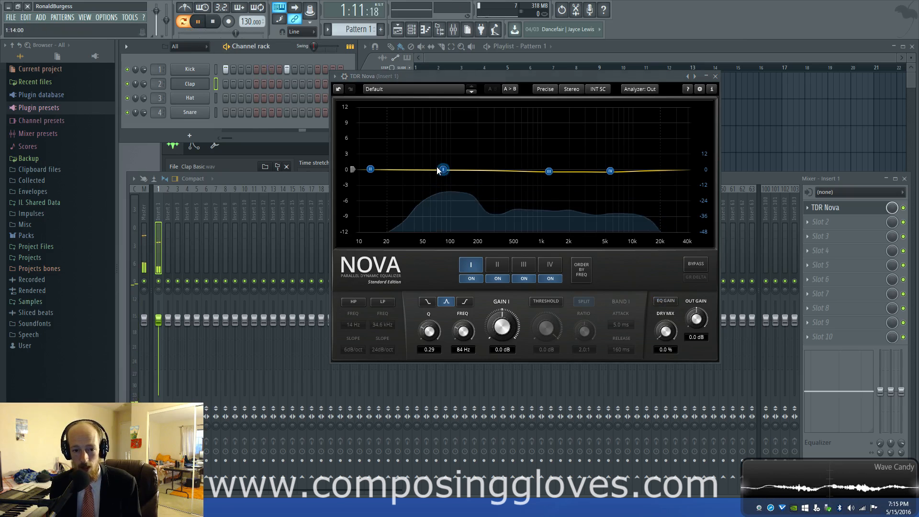
left_click_drag(443, 169, 446, 92)
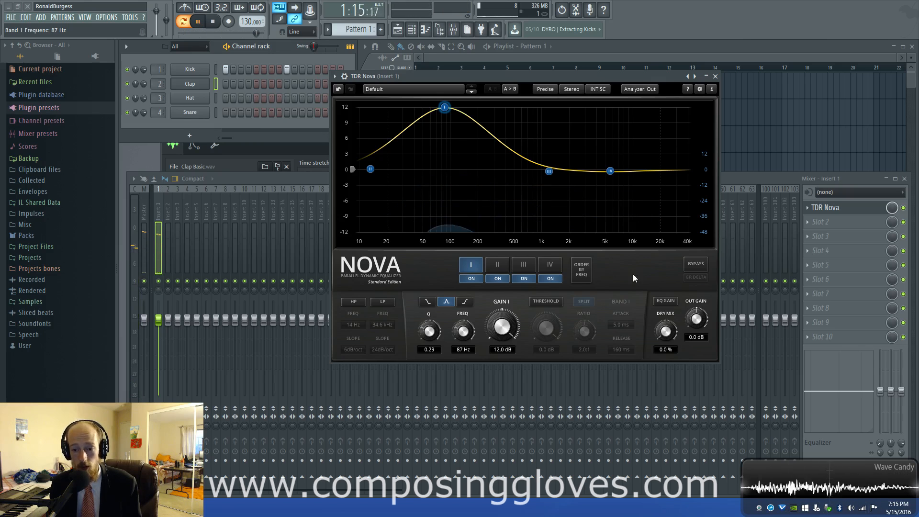
left_click(668, 301)
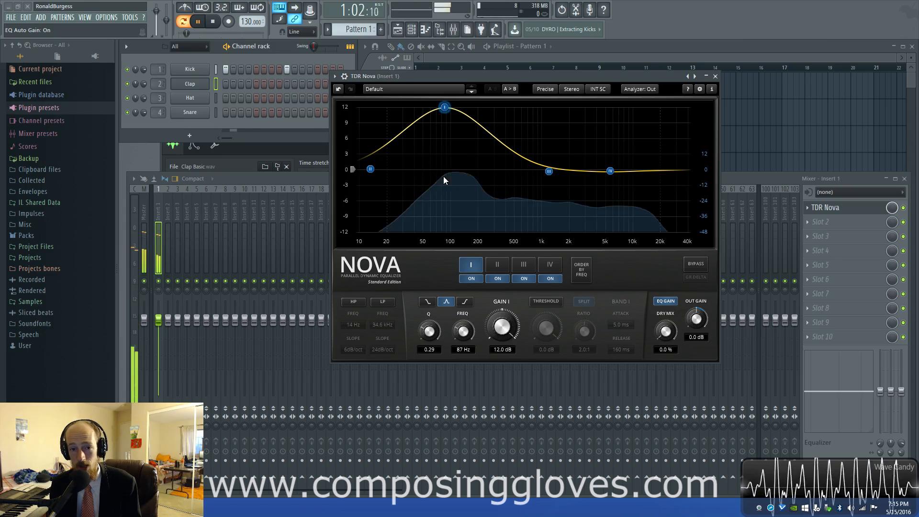
Stop playback and flatten band I to 0.1 dB at 85 Hz
left_click_drag(444, 107, 447, 164)
key("space")
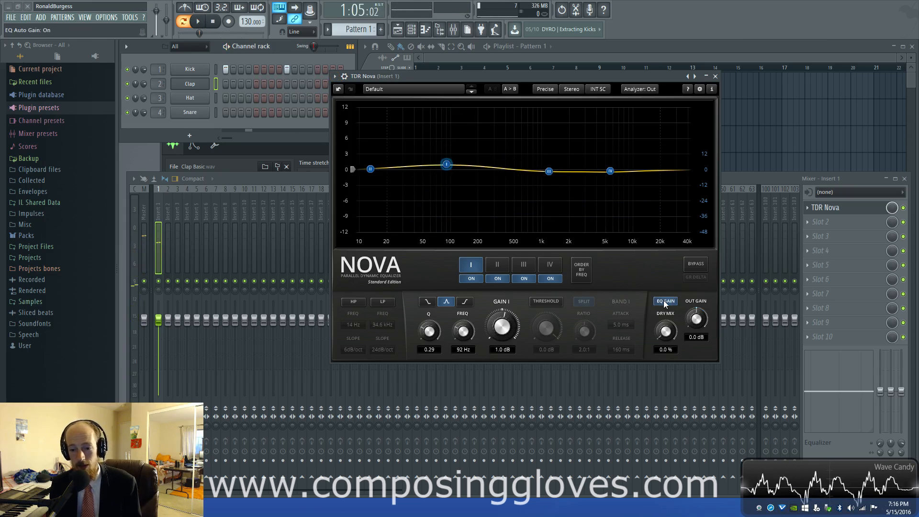
mouse_move(445, 167)
left_mouse_down()
mouse_move(447, 131)
mouse_move(444, 174)
left_mouse_up()
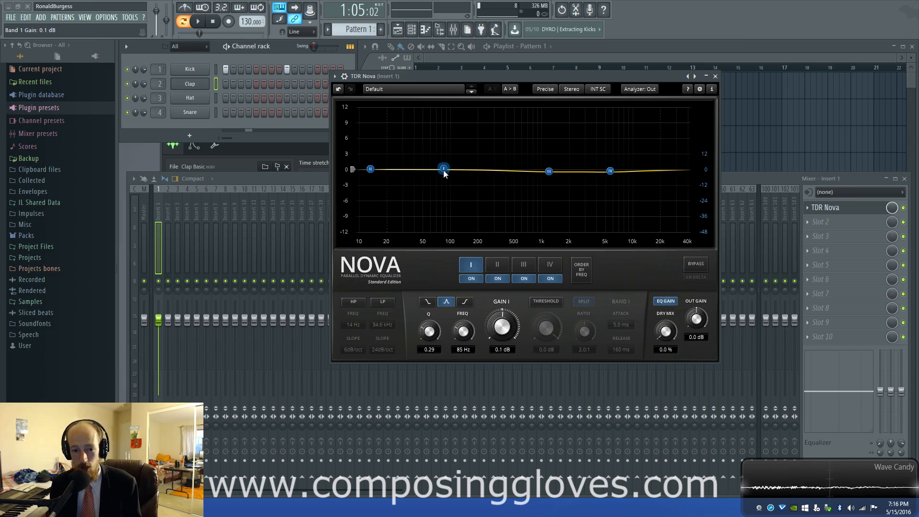
left_click(672, 302)
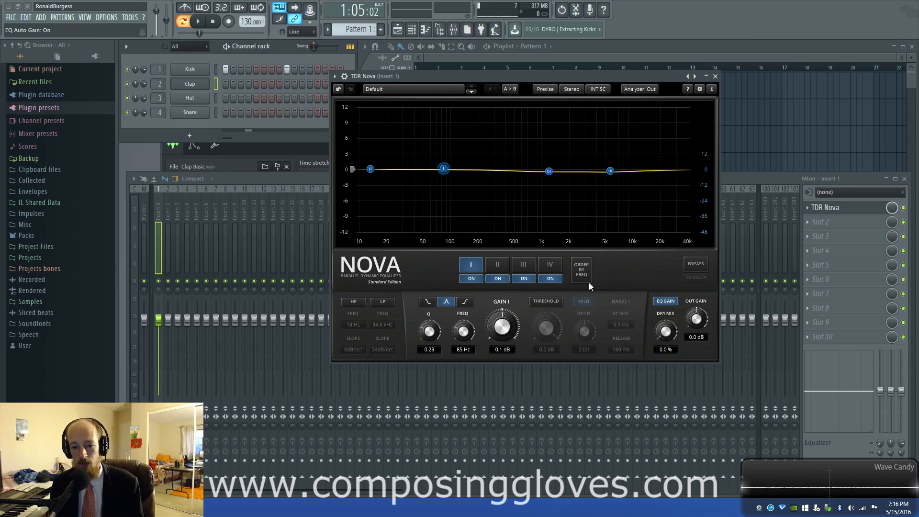
left_click(663, 337)
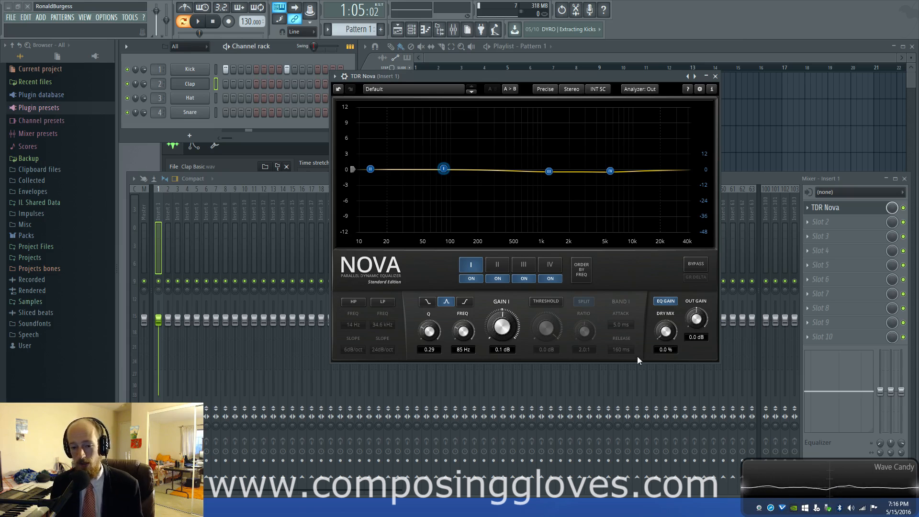
Toggle band I's threshold on and off, set the band to 0.0 dB at 87 Hz, and fine-tune band III's gain near 0 dB
left_click(539, 302)
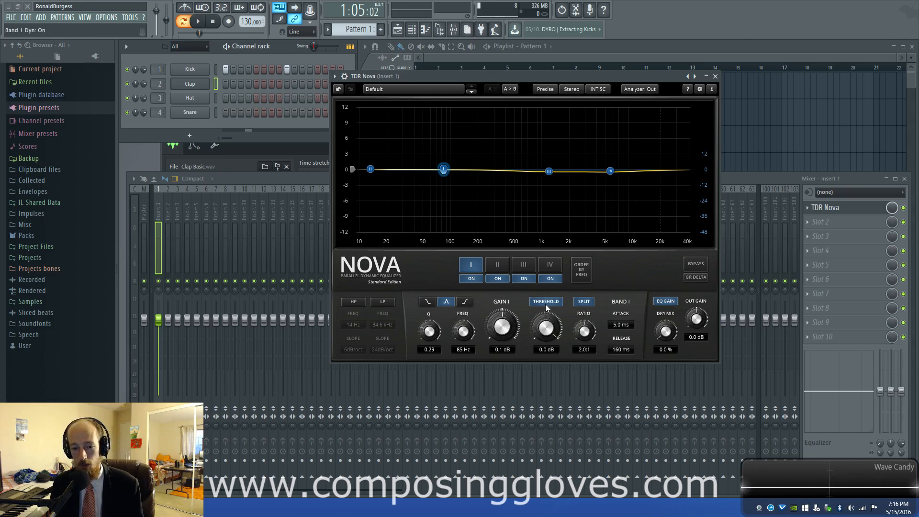
left_click(545, 303)
left_click_drag(447, 170, 444, 171)
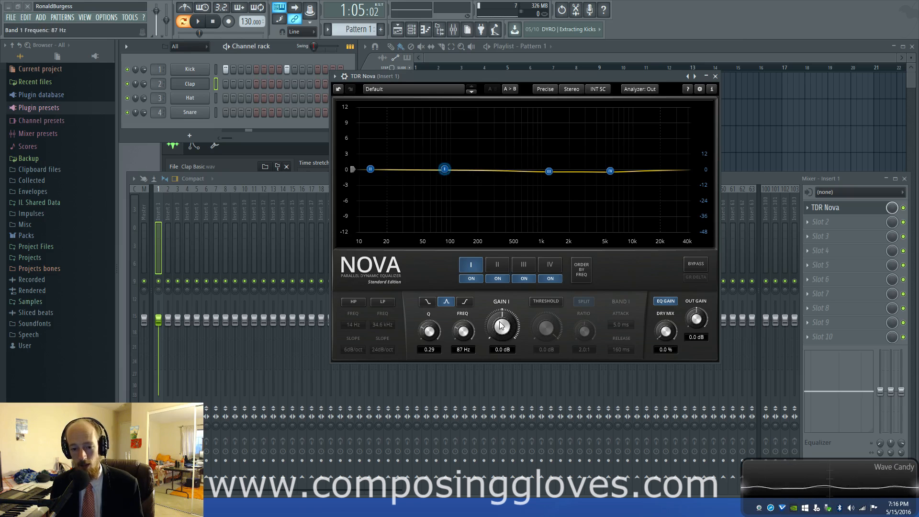
left_click(549, 171)
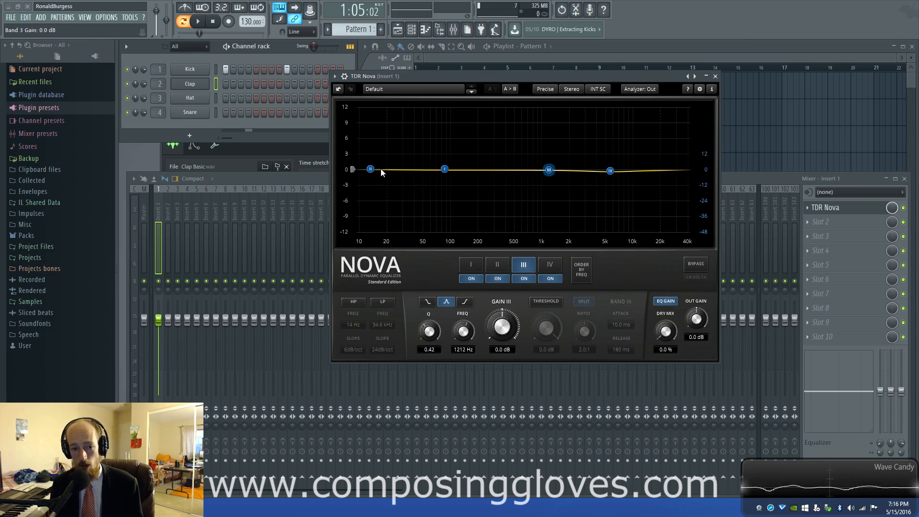
mouse_move(505, 330)
left_mouse_down()
mouse_move(505, 317)
mouse_move(505, 335)
left_mouse_up()
Select the wideband section, raise its gain to 5.5 dB, and bring it back down to 0.3 dB
left_click(661, 271)
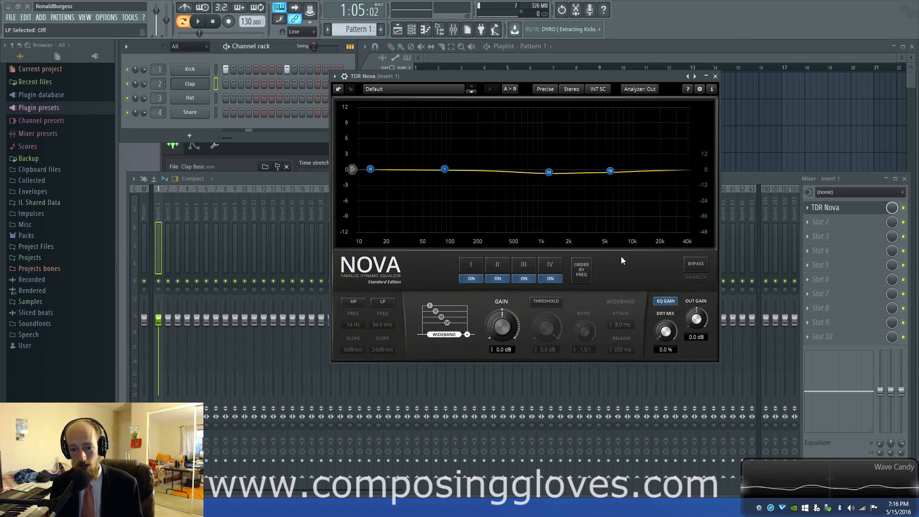
mouse_move(502, 330)
left_mouse_down()
mouse_move(502, 307)
mouse_move(501, 319)
left_mouse_up()
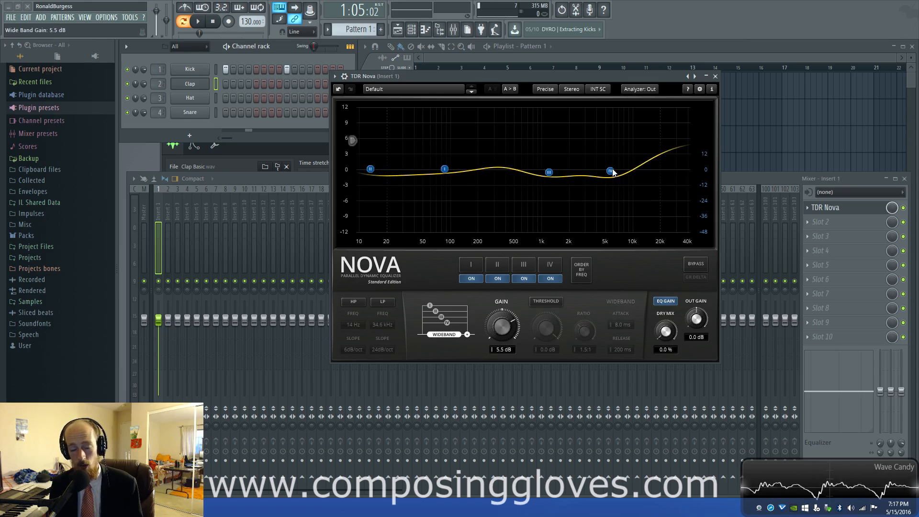
left_click_drag(501, 319, 497, 333)
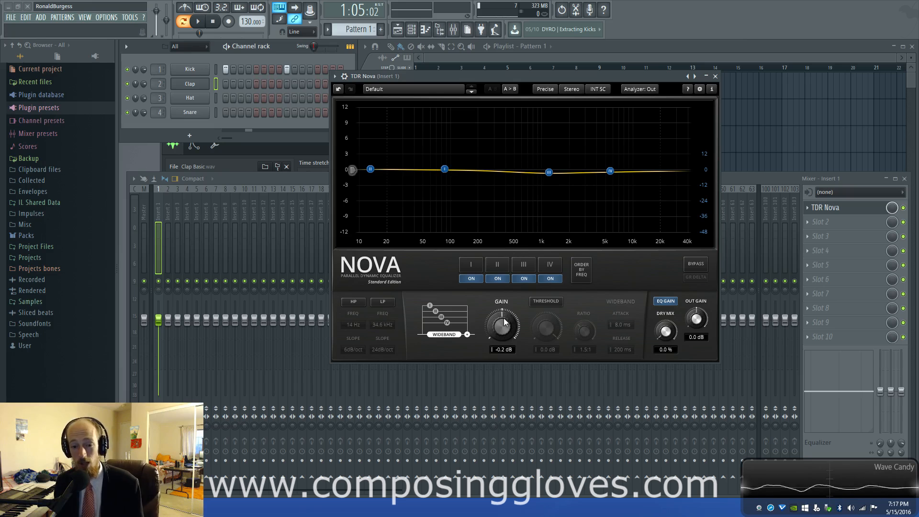
mouse_move(505, 326)
left_mouse_down()
mouse_move(505, 335)
mouse_move(505, 297)
mouse_move(505, 331)
left_mouse_up()
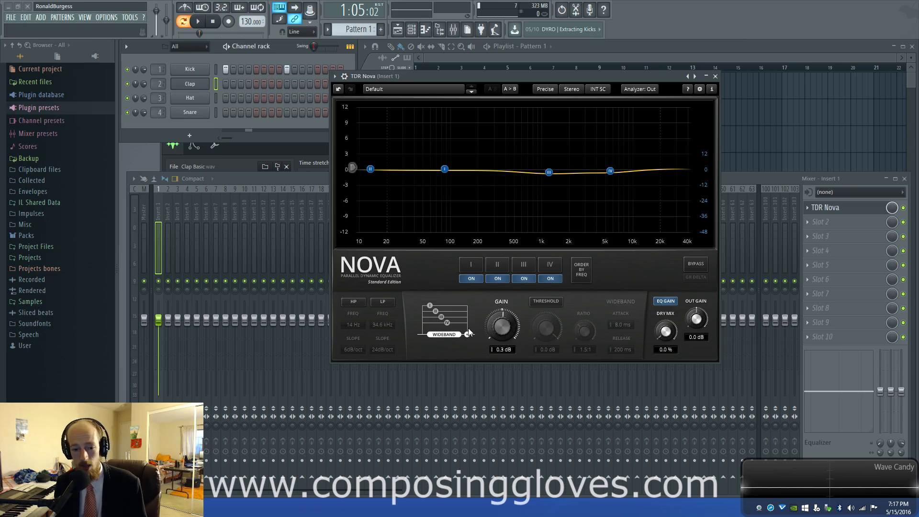
Enable wideband dynamics during playback with a -50.0 dB threshold, 10.0:1 ratio, 27 ms attack and 79 ms release
left_click(558, 301)
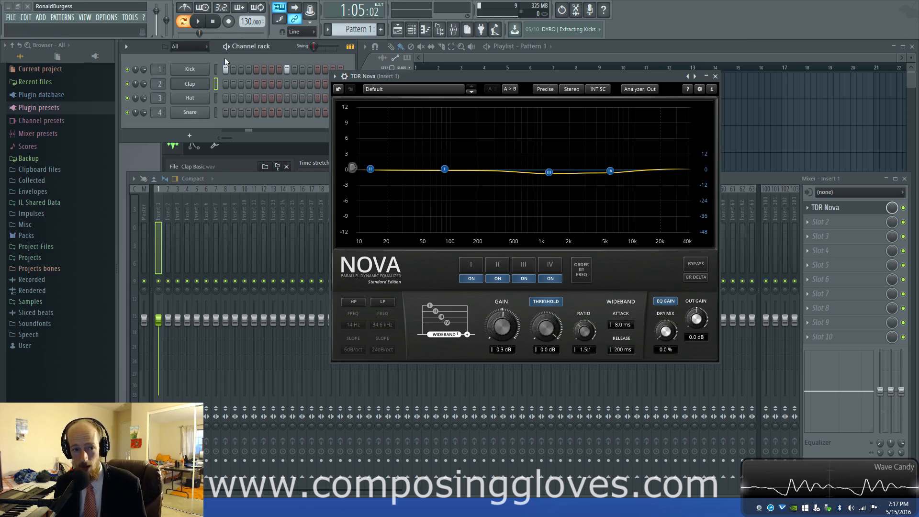
key("space")
left_click_drag(544, 327, 543, 342)
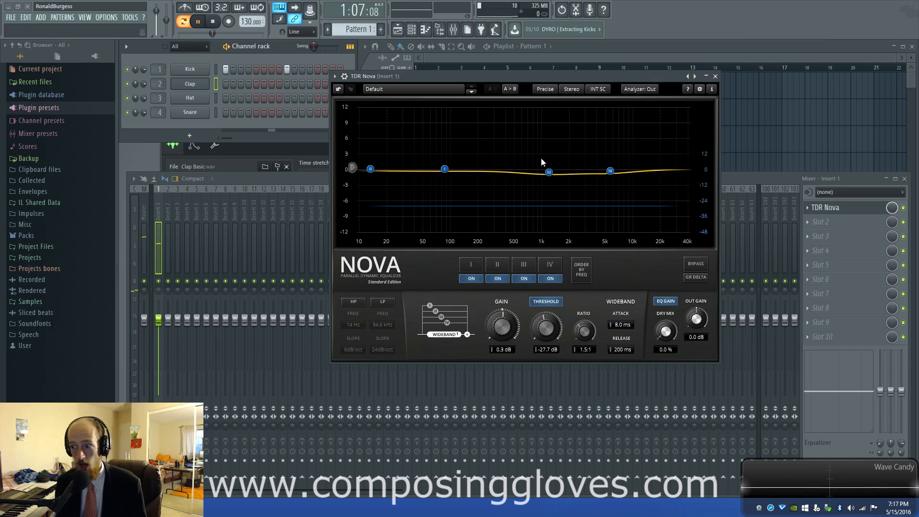
left_click_drag(583, 333, 546, 349)
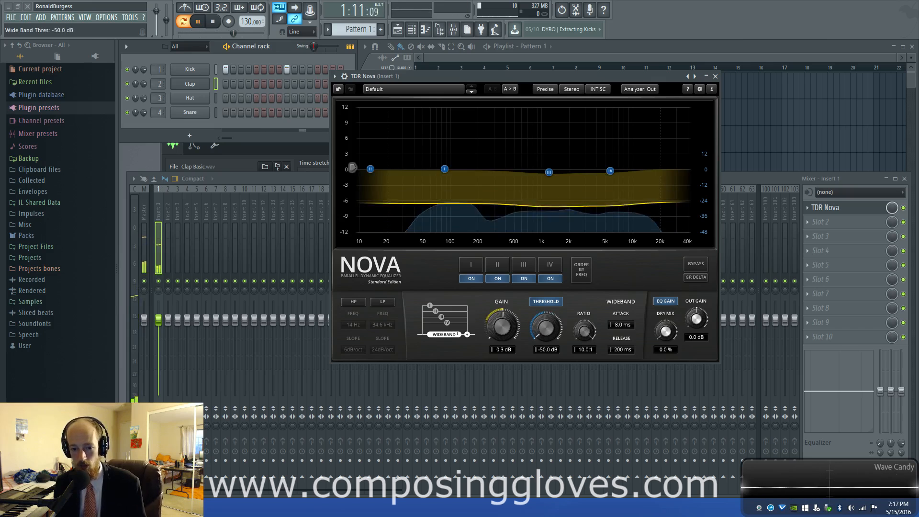
mouse_move(620, 327)
left_mouse_down()
mouse_move(621, 307)
mouse_move(622, 320)
left_mouse_up()
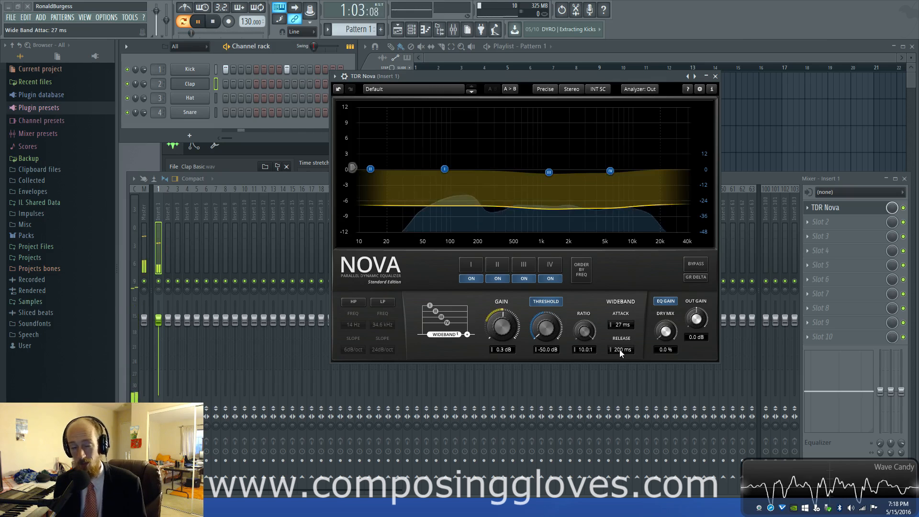
left_click_drag(620, 349, 587, 336)
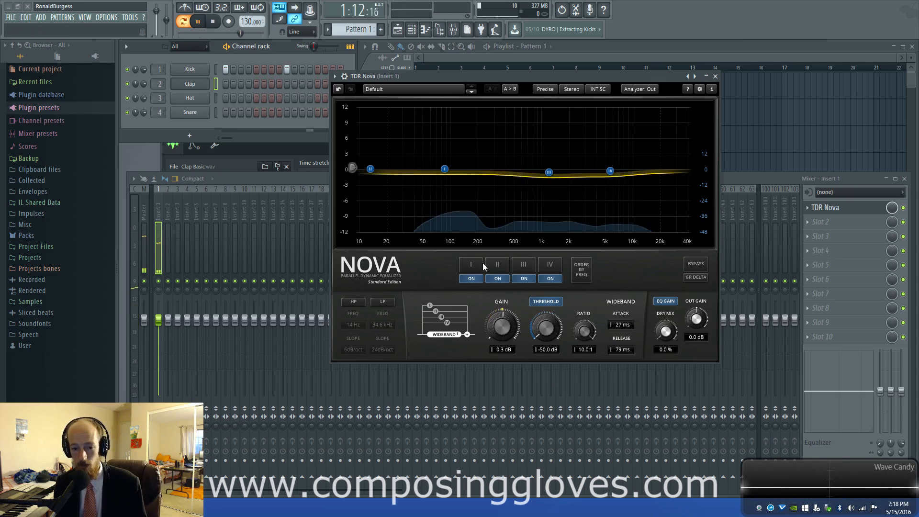
Make band I dynamic with a -33.1 dB threshold and 1.0:1 ratio, trying it at 138 Hz and -8.4 dB before flattening it
left_click_drag(445, 170, 463, 213)
left_click(555, 303)
left_click_drag(545, 328, 545, 327)
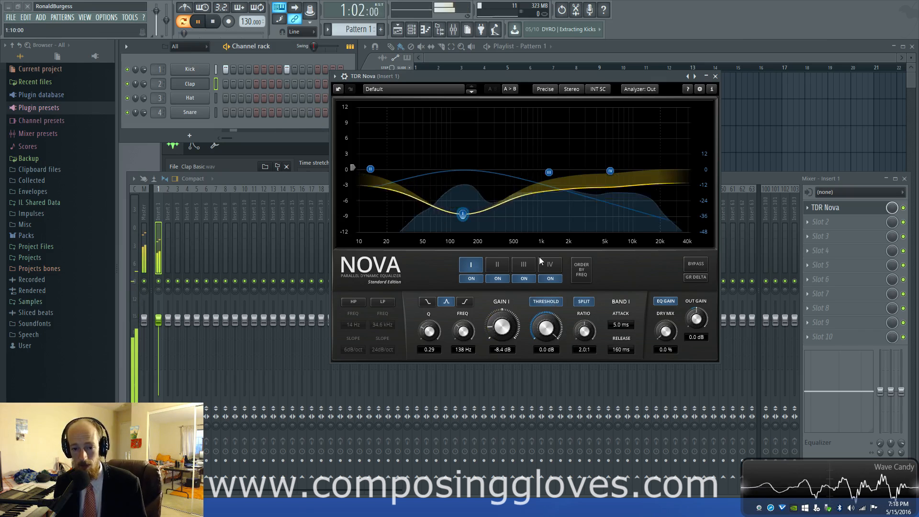
left_click_drag(558, 314, 583, 342)
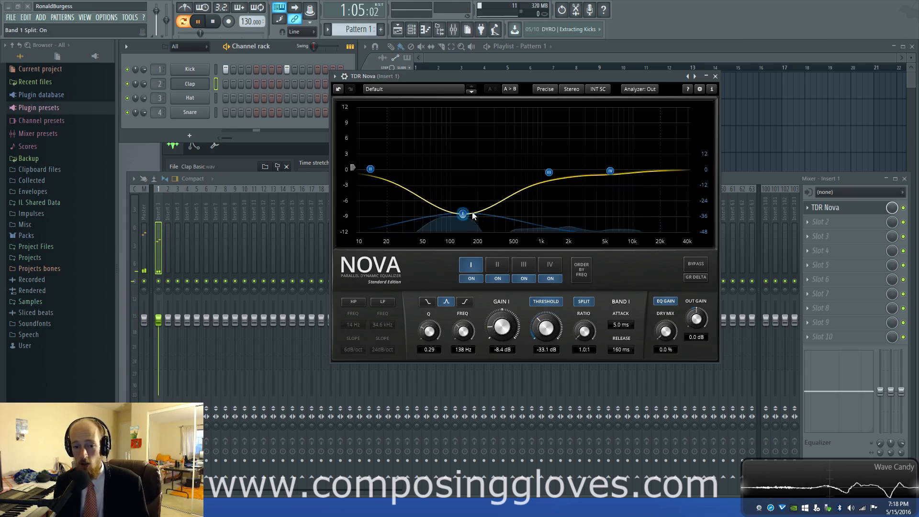
left_click_drag(462, 213, 474, 172)
Move band III to 1952 Hz at -0.3 dB and enable its threshold at 0.0 dB with a 2.1:1 ratio
left_click_drag(549, 173, 568, 171)
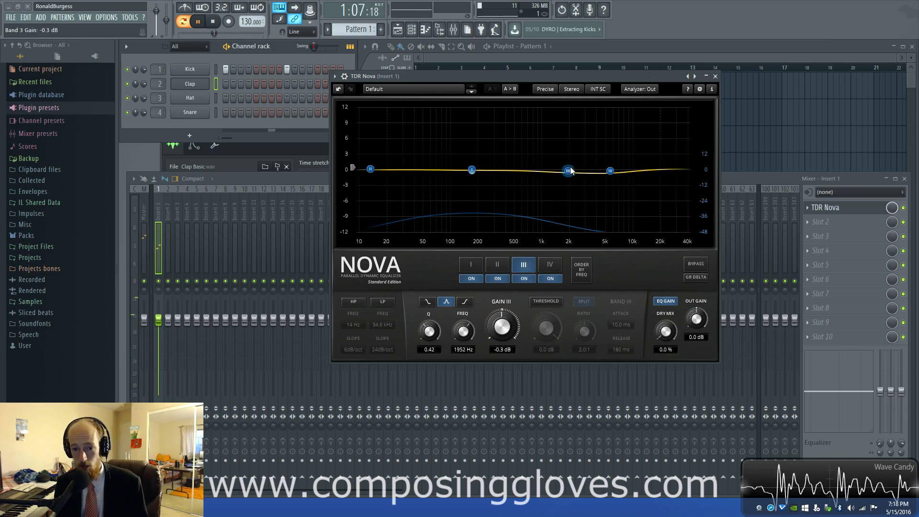
left_click(588, 301)
left_click(582, 304)
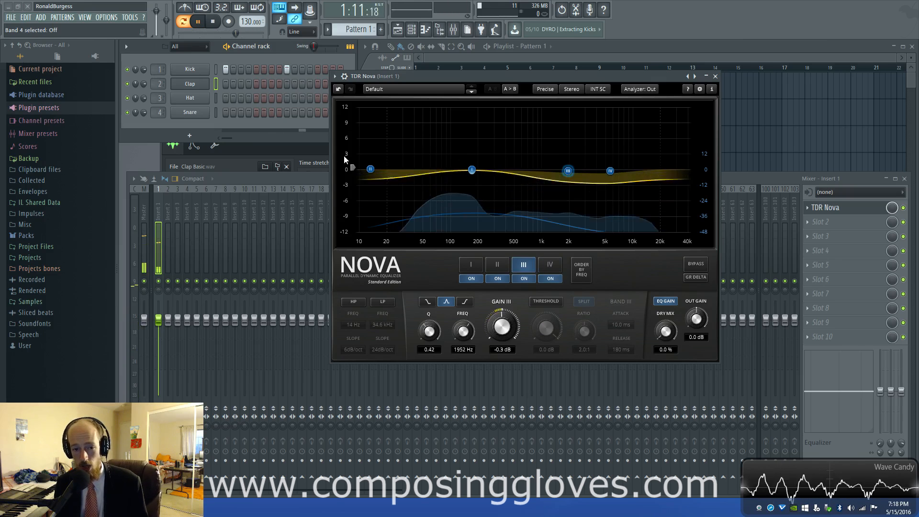
left_click(548, 301)
left_click_drag(546, 327, 584, 328)
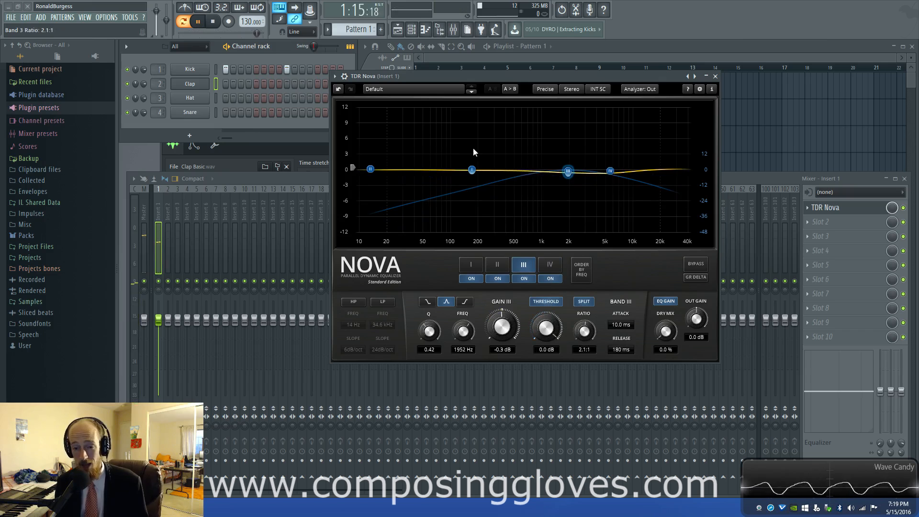
Move band I down to about 60 Hz, and cut band III to about -6 dB and band IV to -6.7 dB at 5.3 kHz
mouse_move(568, 171)
left_mouse_down()
mouse_move(569, 224)
mouse_move(569, 181)
left_mouse_up()
left_click_drag(472, 169, 430, 168)
left_click_drag(570, 176, 549, 200)
left_click_drag(610, 170, 605, 205)
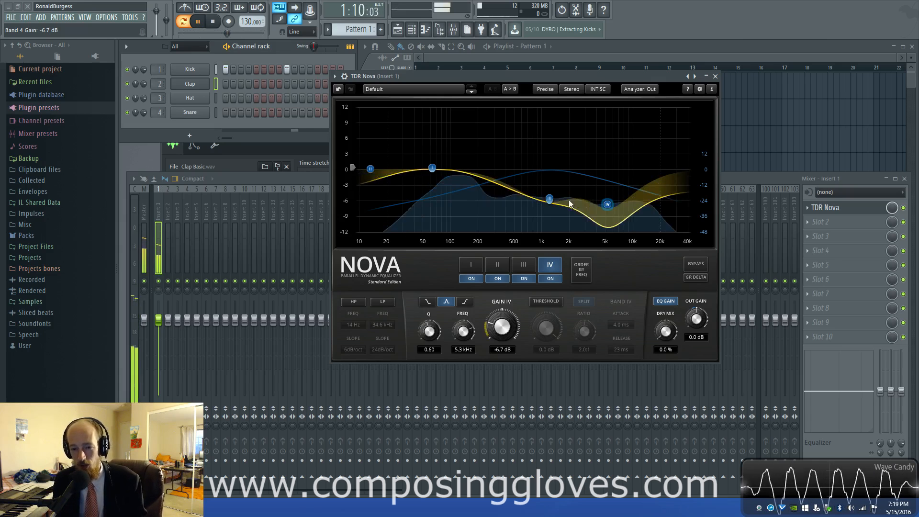
Boost band III to 1.3 dB at 1317 Hz and band IV to 2.6 dB at 6.8 kHz, comparing band IV cut and boosted
left_click_drag(607, 204, 623, 155)
left_click_drag(550, 198, 551, 163)
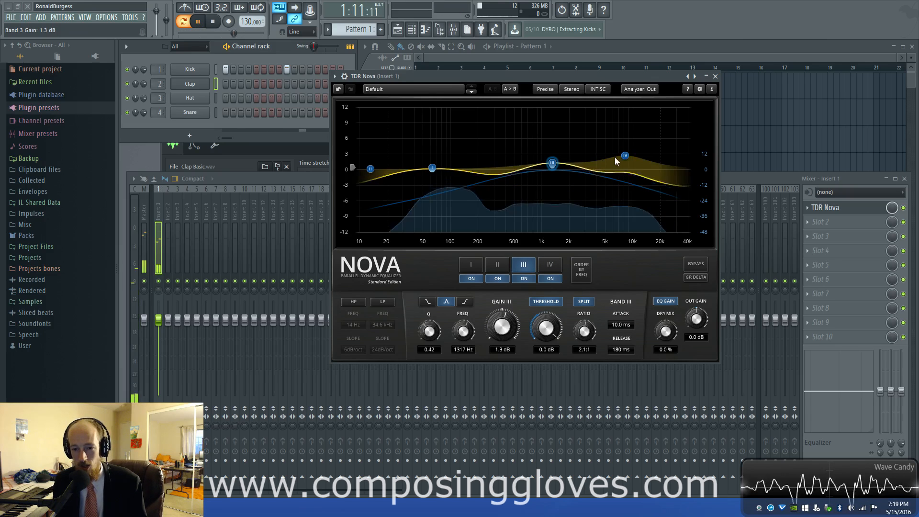
left_click_drag(624, 153, 617, 207)
mouse_move(432, 168)
left_mouse_down()
mouse_move(431, 187)
mouse_move(432, 167)
left_mouse_up()
left_click_drag(617, 206, 617, 155)
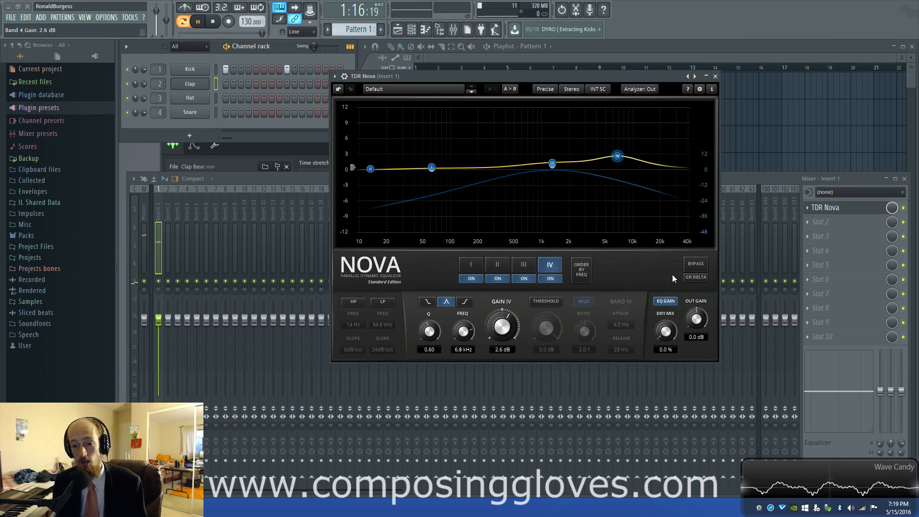
Audition the gain reduction delta and the bypassed signal, switching each off again
left_click(699, 279)
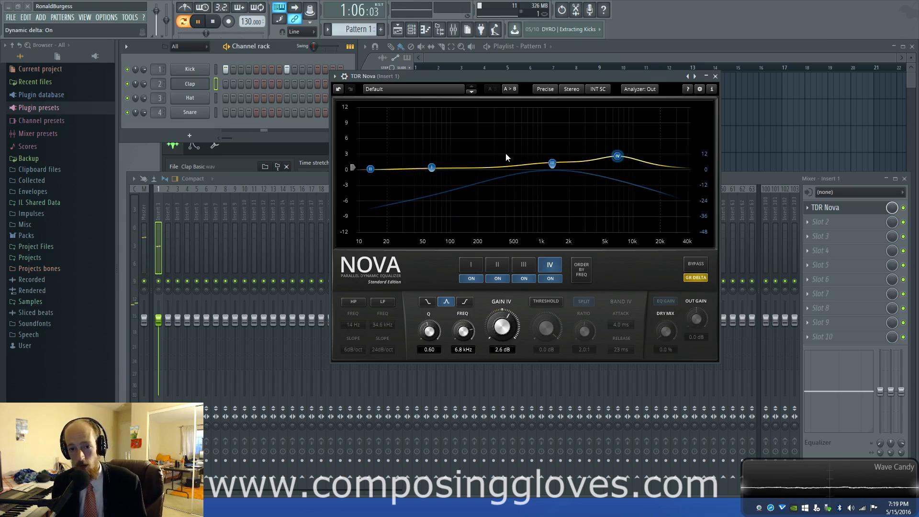
left_click(695, 278)
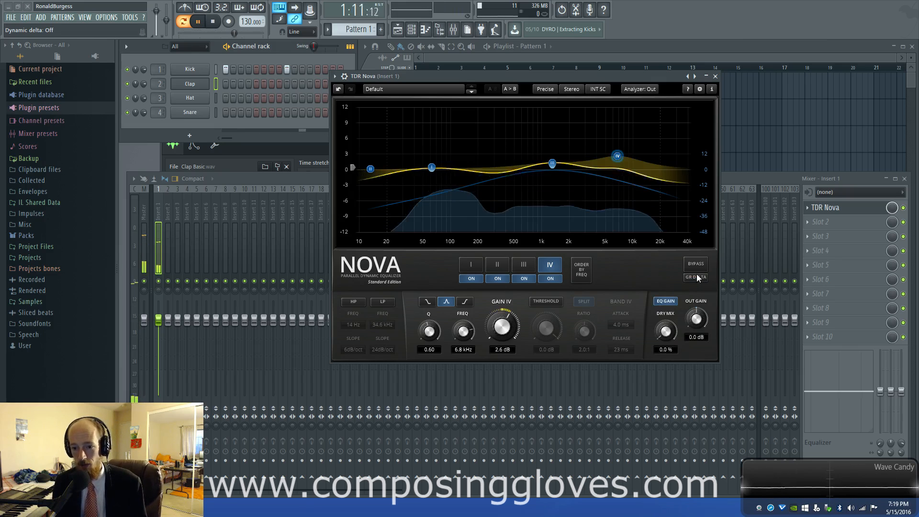
left_click(695, 266)
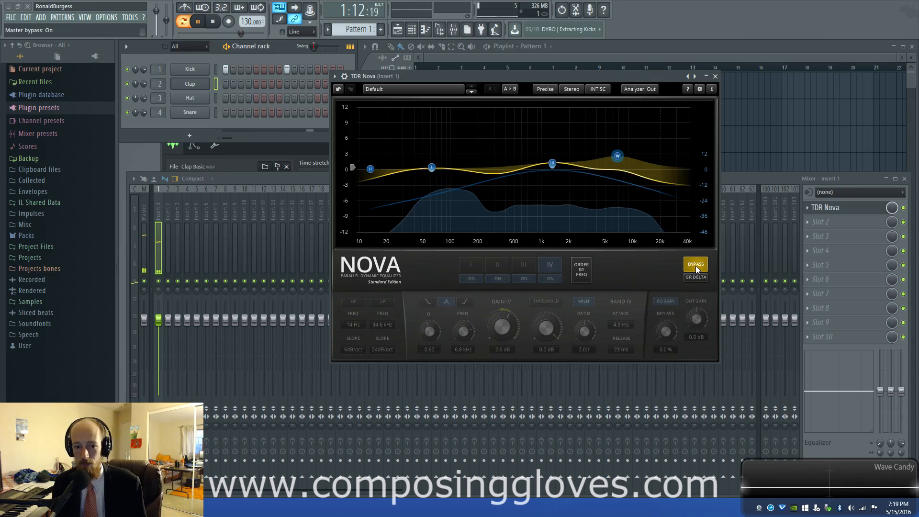
left_click(696, 266)
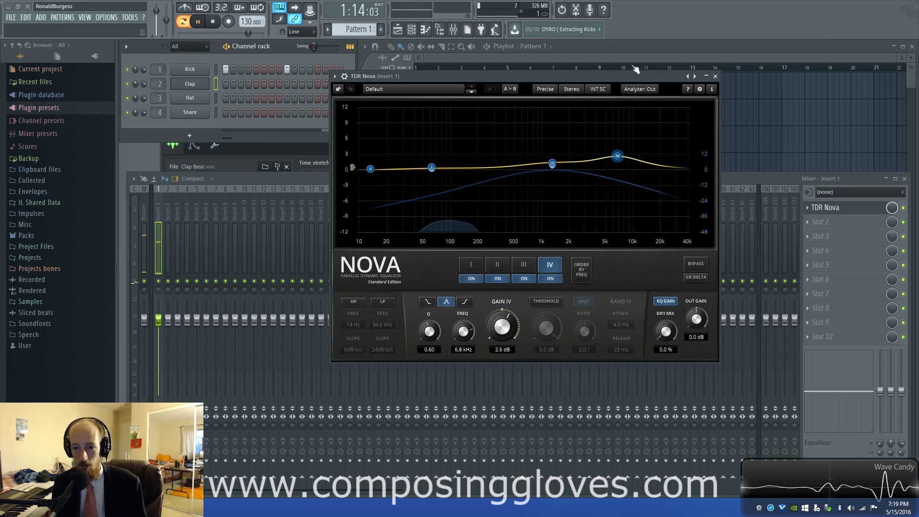
Compare the analyzer's In and SC modes during playback and return it to Out
left_click(627, 90)
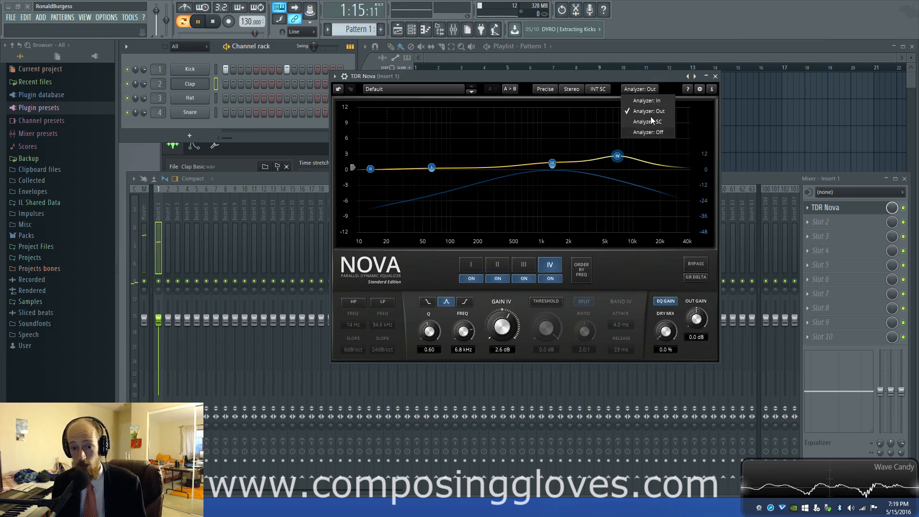
left_click(651, 101)
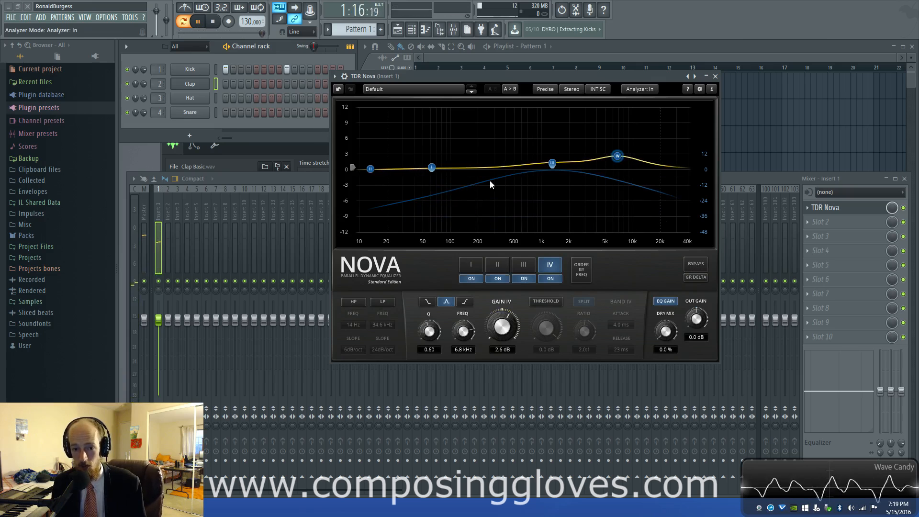
left_click(656, 89)
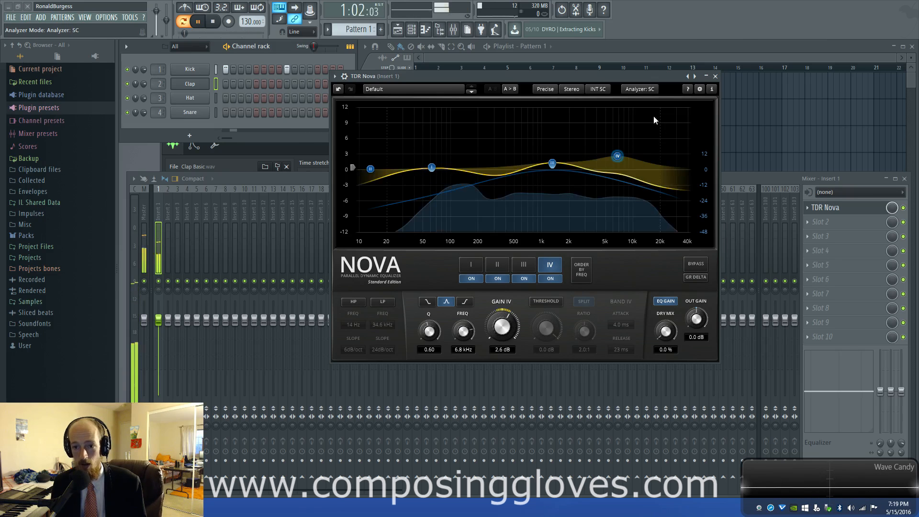
left_click(647, 122)
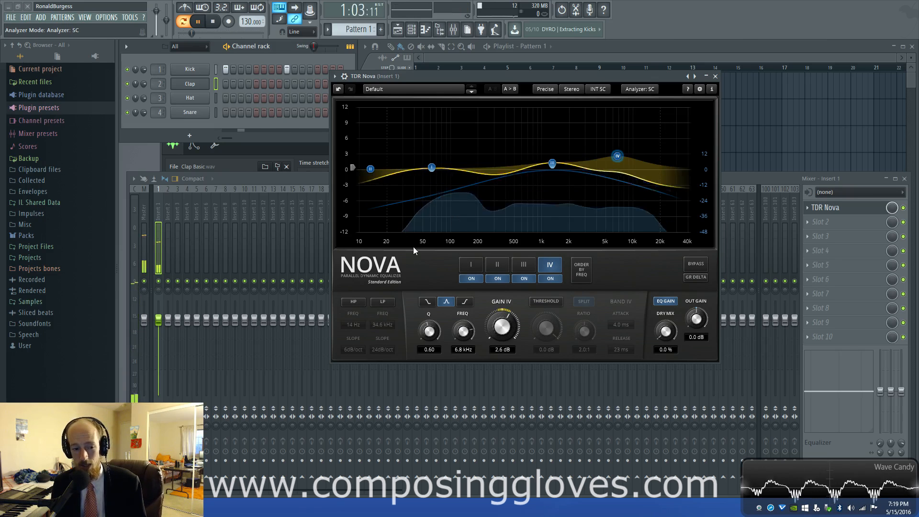
left_click(637, 89)
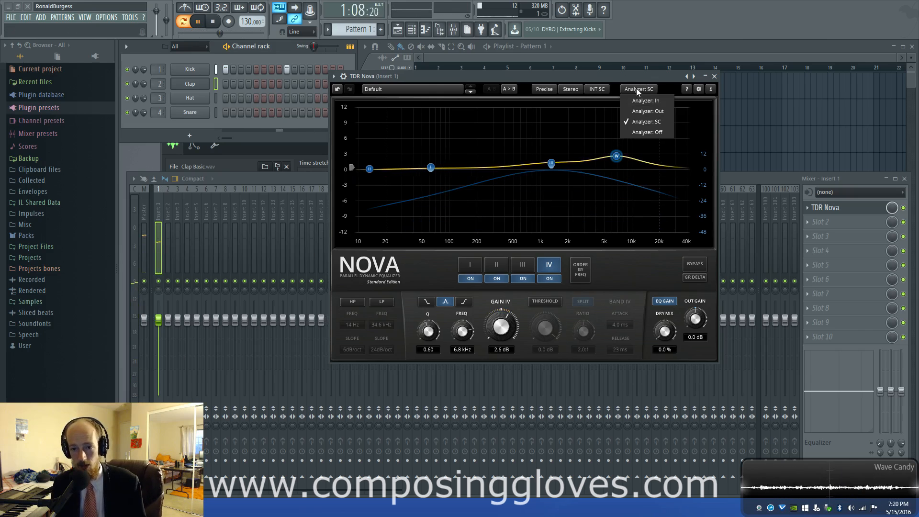
left_click(659, 111)
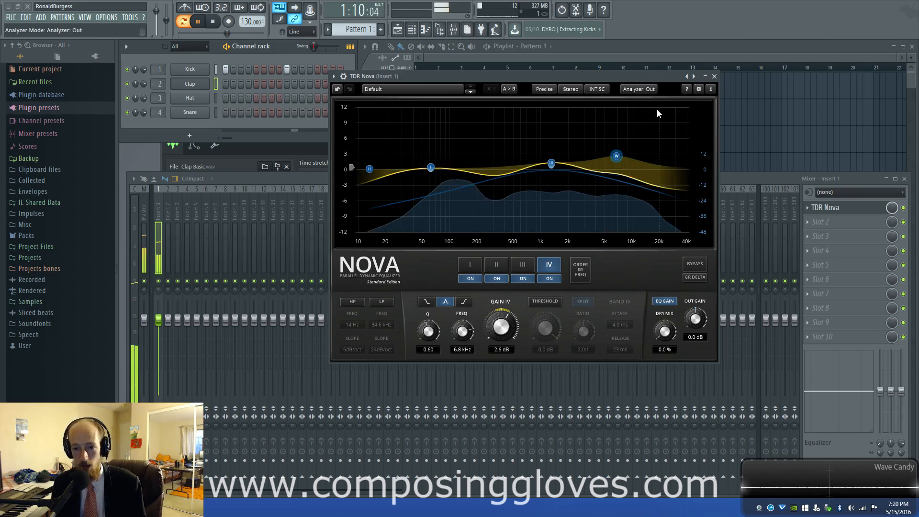
Review the INT SC and EXT SC sidechain options, keeping INT SC, and nudge the plugin window slightly
left_click(591, 90)
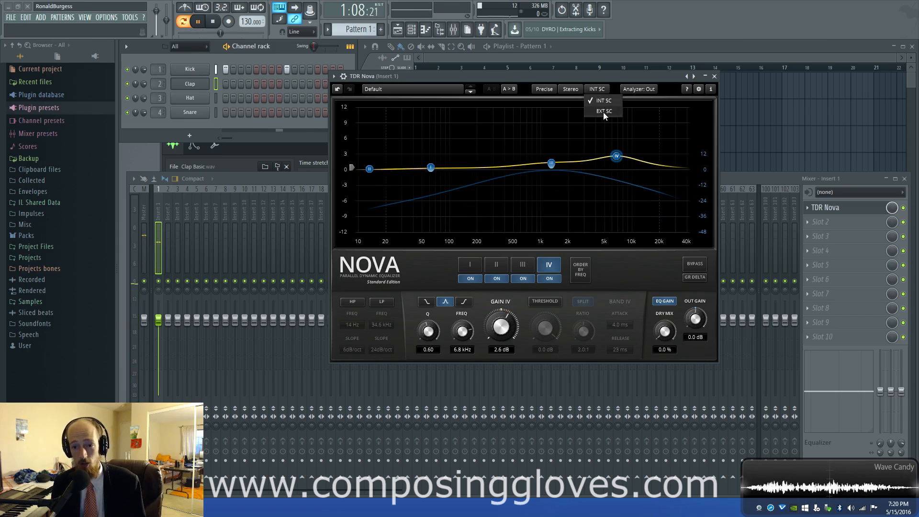
left_click(594, 88)
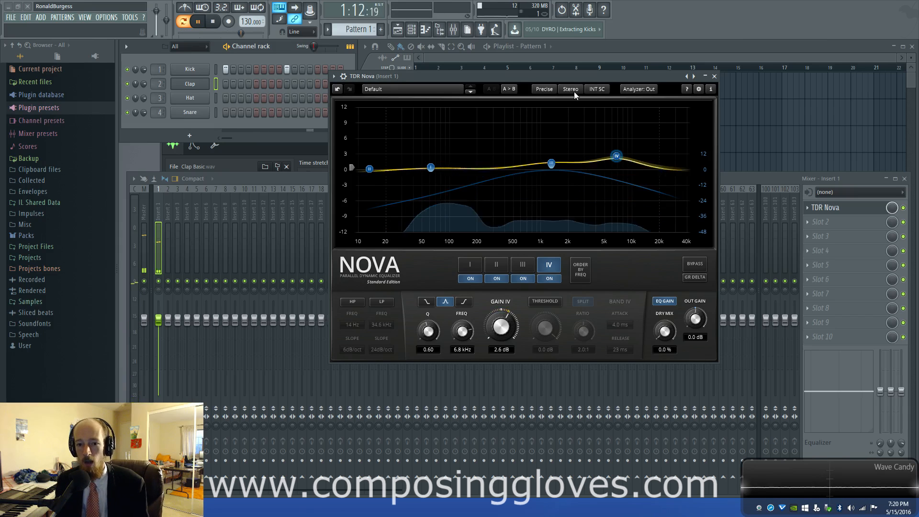
left_click_drag(528, 79, 521, 75)
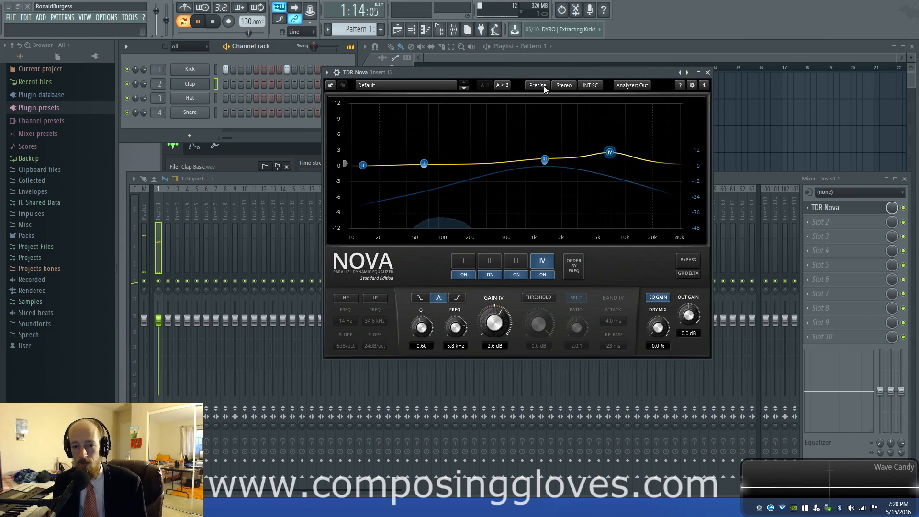
Stop playback and review the channel modes from Mono to Right, keeping Stereo
left_click(559, 86)
left_click(559, 86)
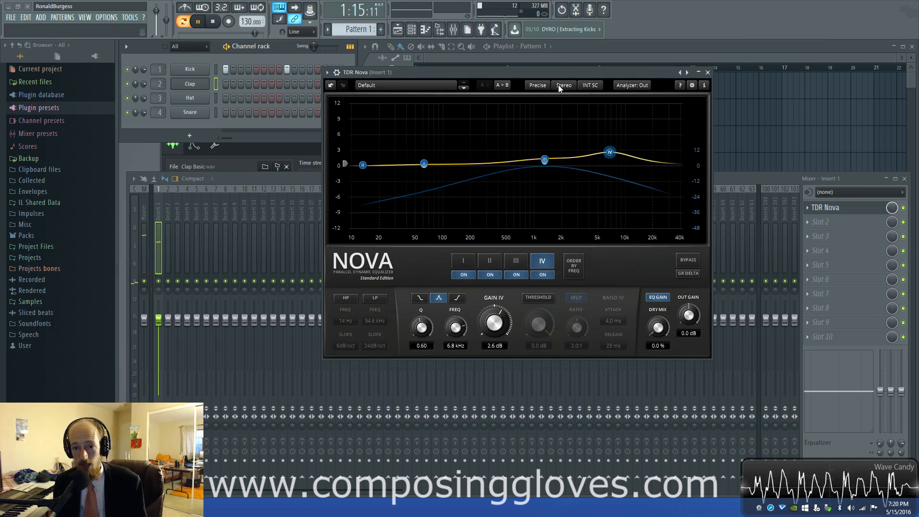
left_click(214, 22)
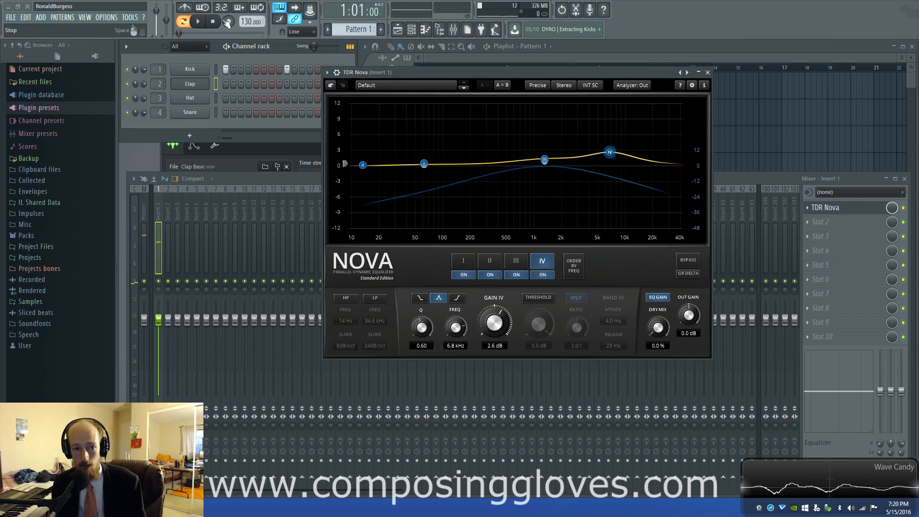
left_click(561, 88)
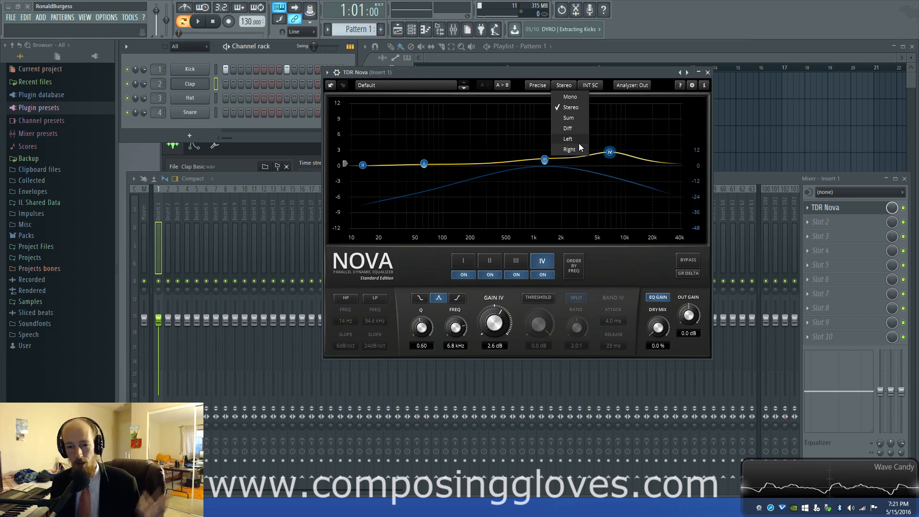
left_click(568, 85)
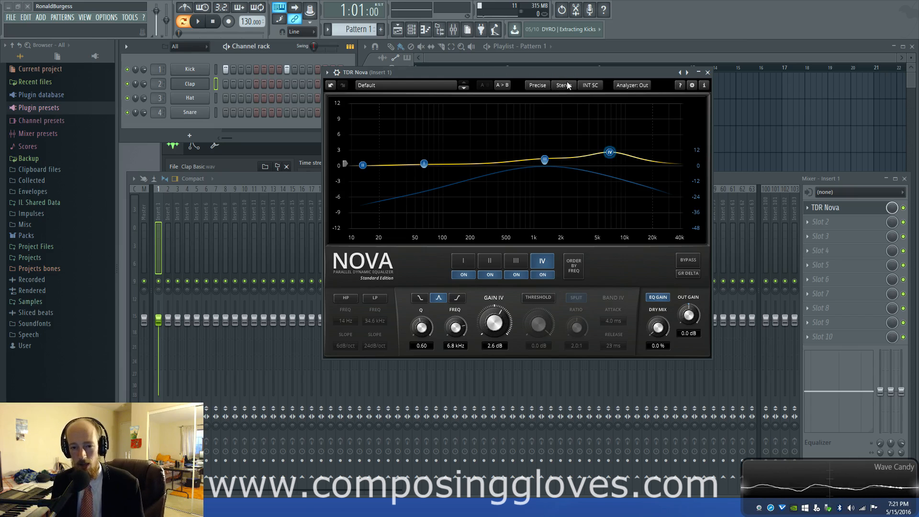
Compare the Eco and Precise quality modes, ending on Precise
left_click(542, 87)
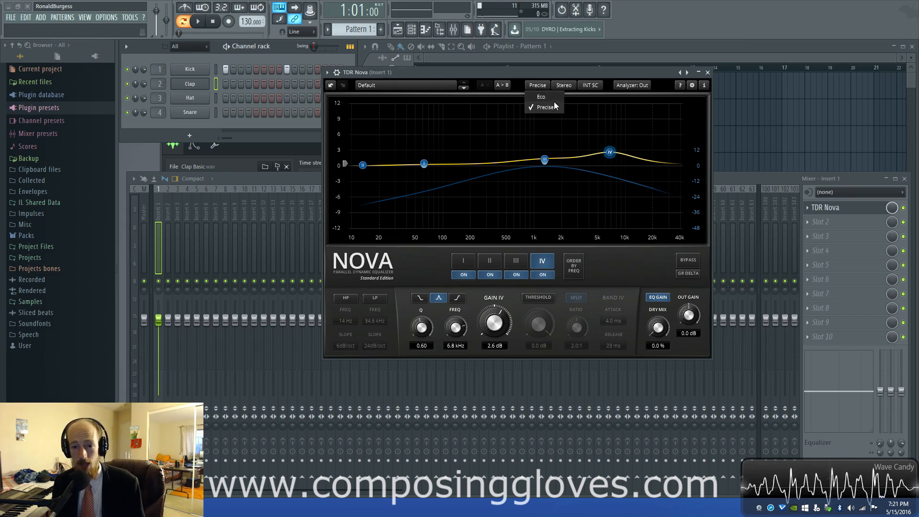
left_click(530, 84)
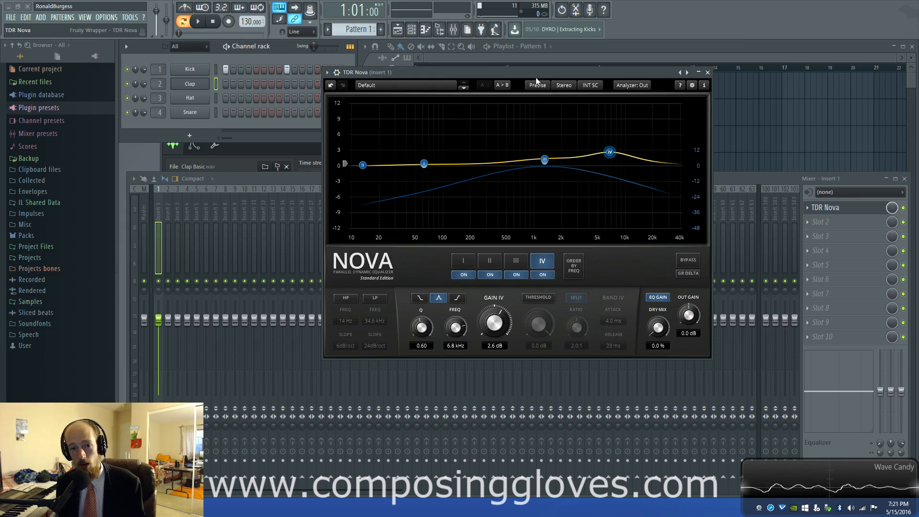
left_click(537, 84)
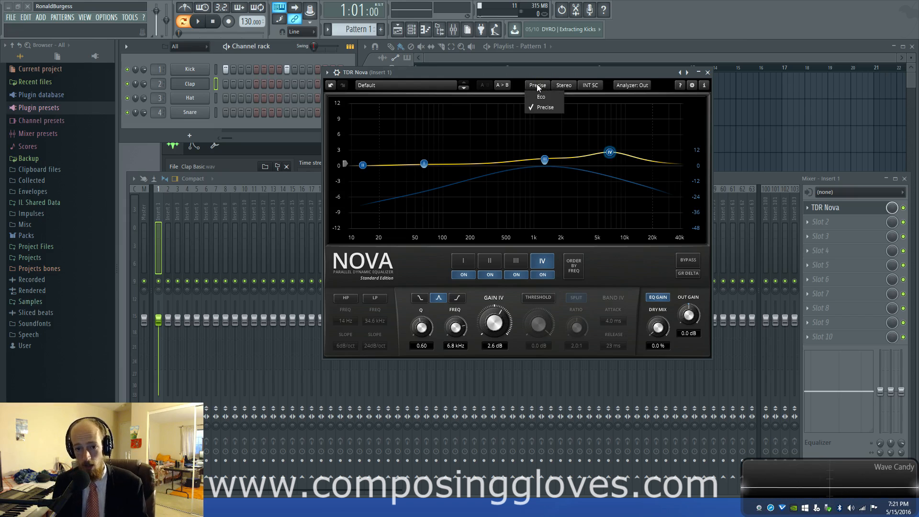
left_click(545, 99)
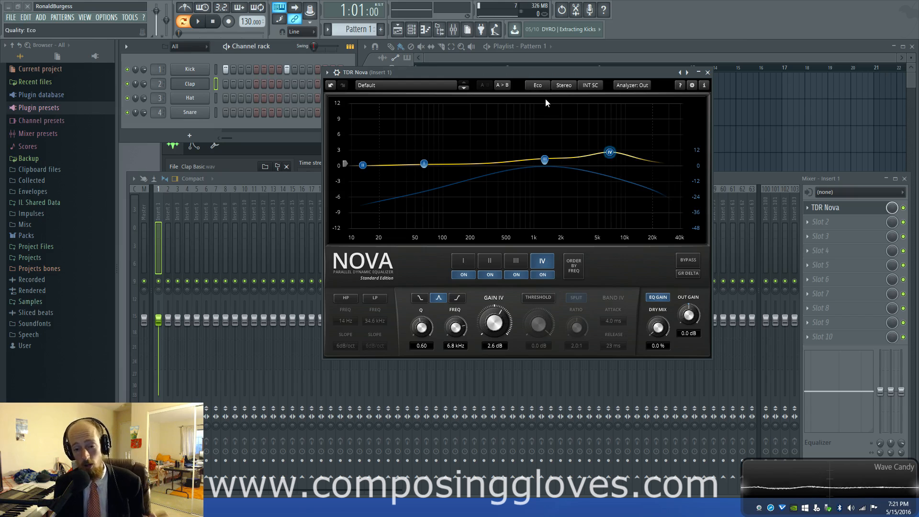
left_click(539, 88)
left_click(541, 105)
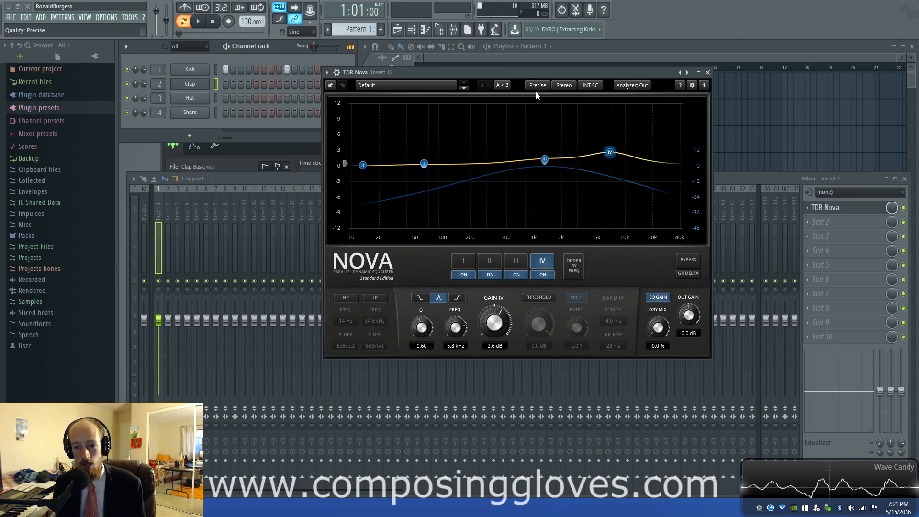
left_click(540, 97)
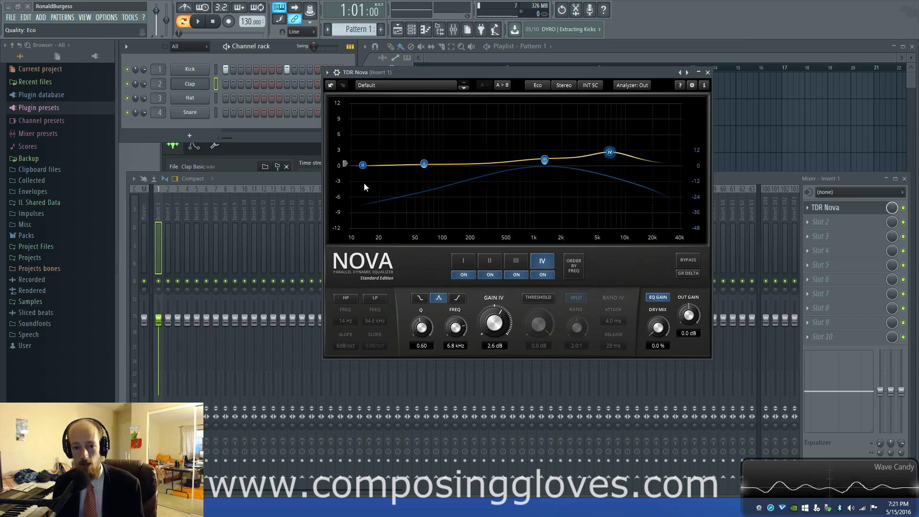
left_click(537, 86)
left_click(542, 106)
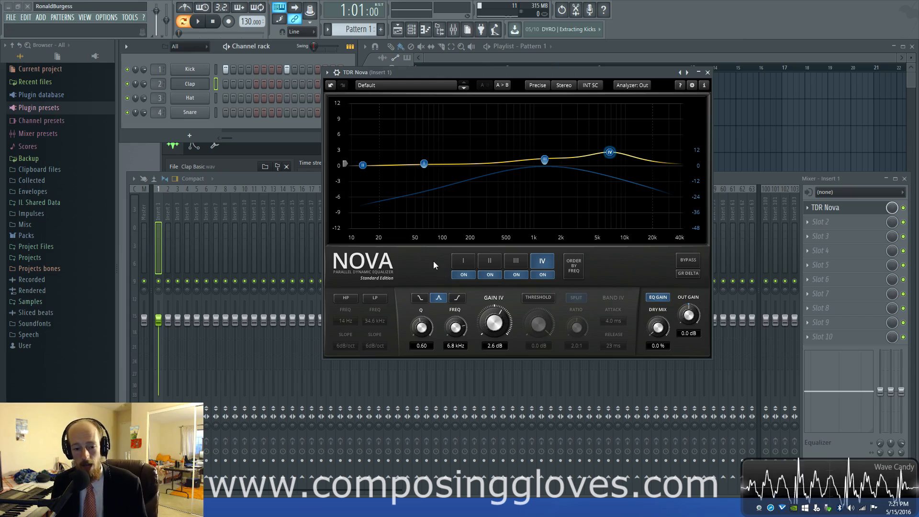
Switch on the low-pass filter, review its slope options from 6 to 72 dB/oct, and switch it off again
left_click(377, 296)
left_click(374, 344)
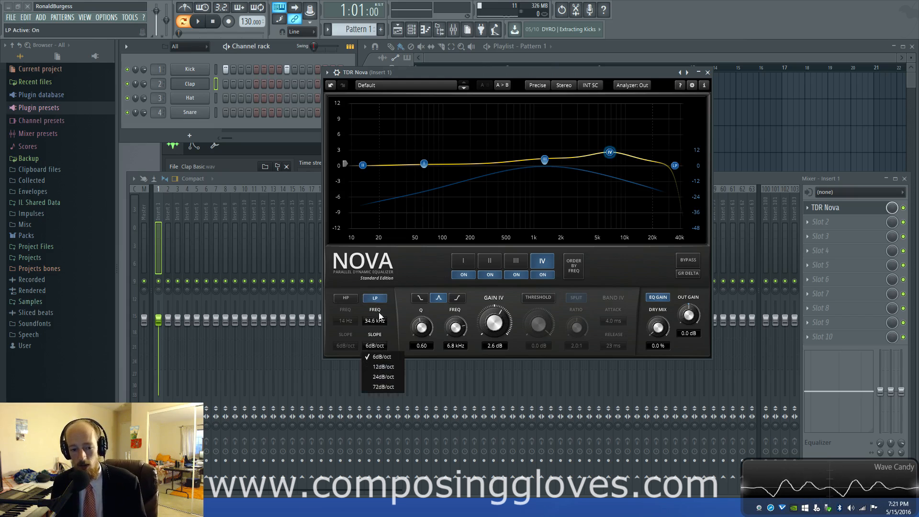
left_click(380, 297)
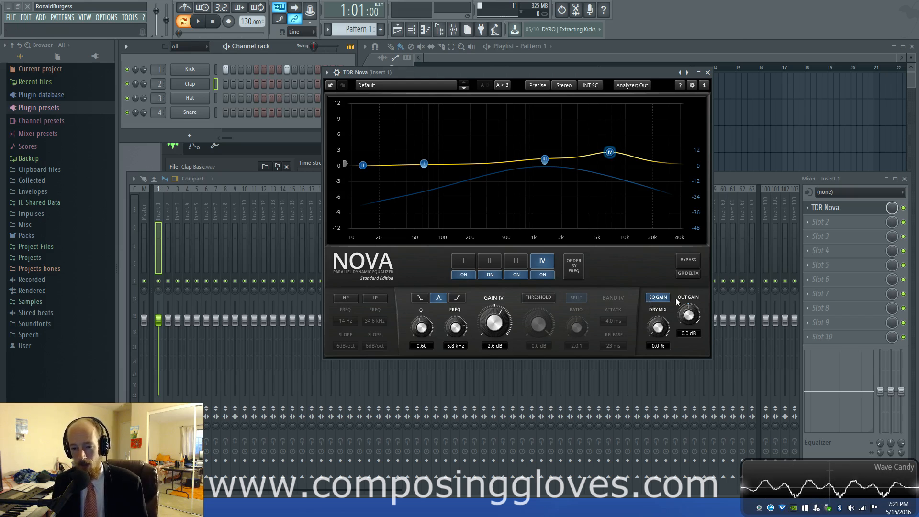
Flatten band IV to nearly 0 dB and band III to 0.1 dB at 1333 Hz
left_click_drag(609, 154, 606, 165)
left_click_drag(545, 161, 544, 166)
left_click_drag(545, 168, 545, 167)
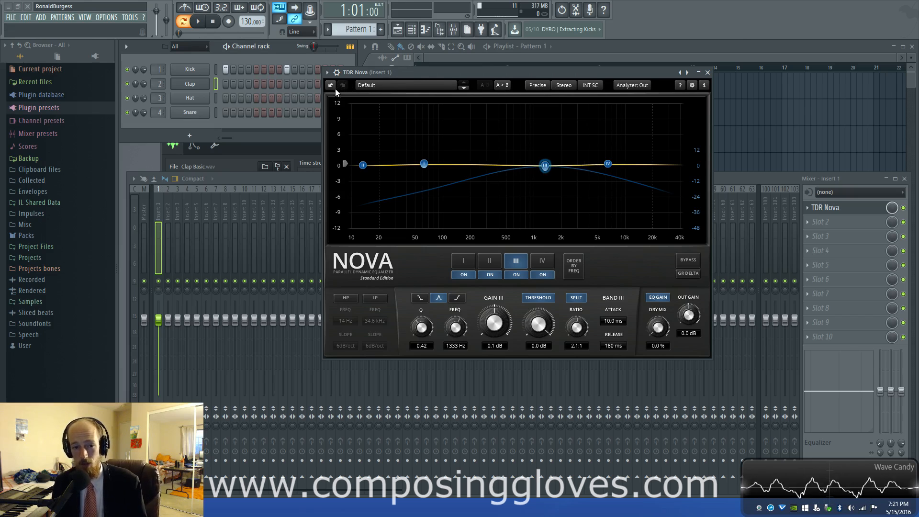
Copy state A to B, then in A cut band III to about -10.5 dB near 240 Hz and boost band I to 8.4 dB at 13.0 kHz
left_click(498, 87)
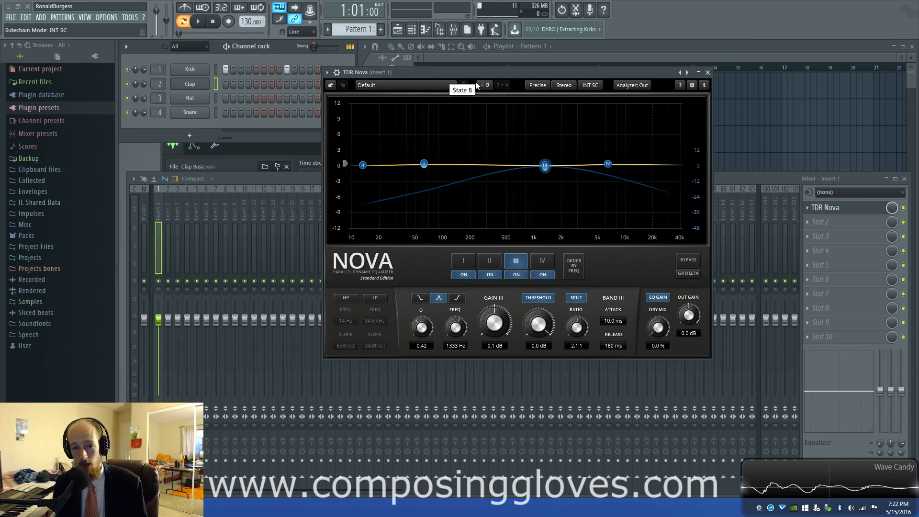
left_click_drag(544, 165, 477, 221)
left_click_drag(424, 164, 643, 127)
Switch repeatedly between states A and B to compare the two curves, ending on B
left_click(486, 86)
left_click(486, 85)
left_click(486, 85)
left_click(486, 86)
left_click(486, 85)
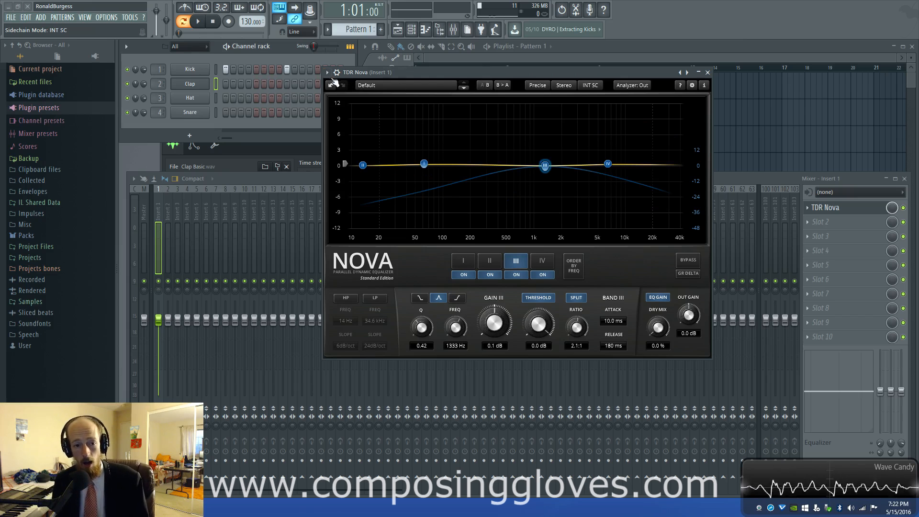
List the plugin's automatable parameters in the browser and toggle the A/B state to check whether it is among them, ending on B
left_click(327, 73)
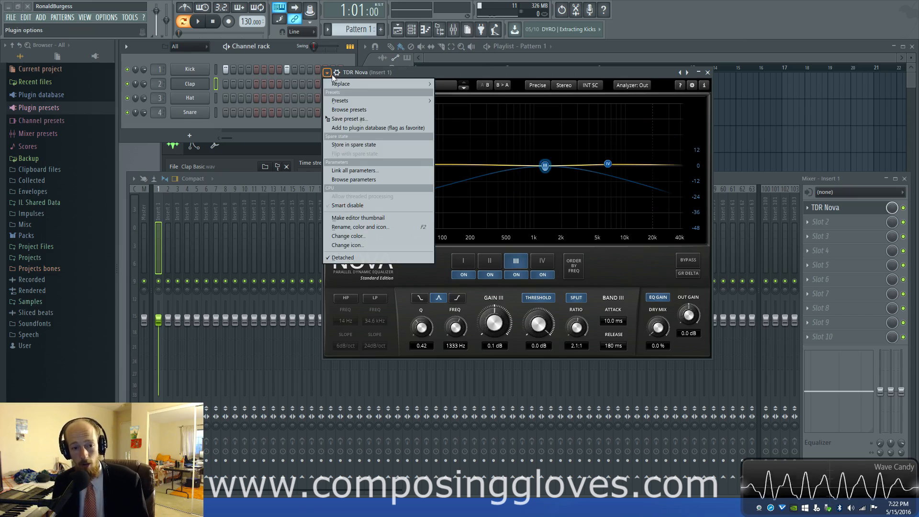
left_click(388, 179)
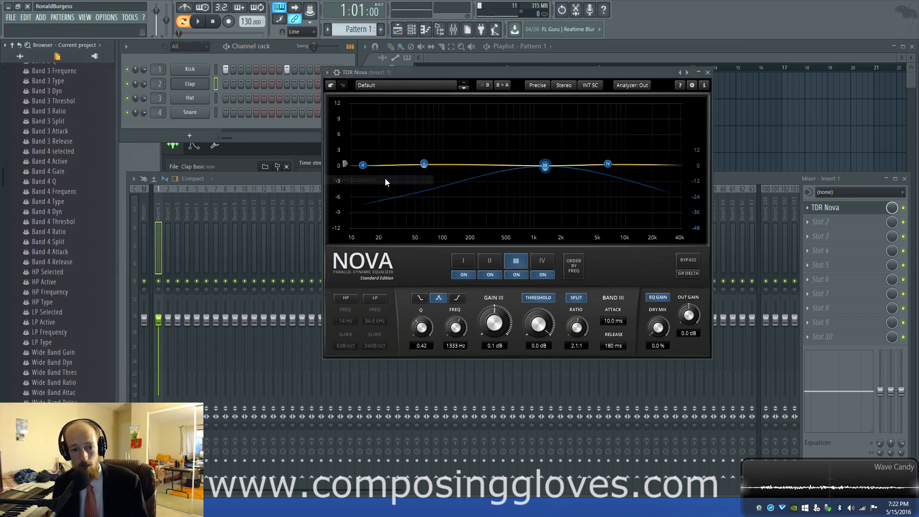
left_click(479, 86)
left_click(478, 87)
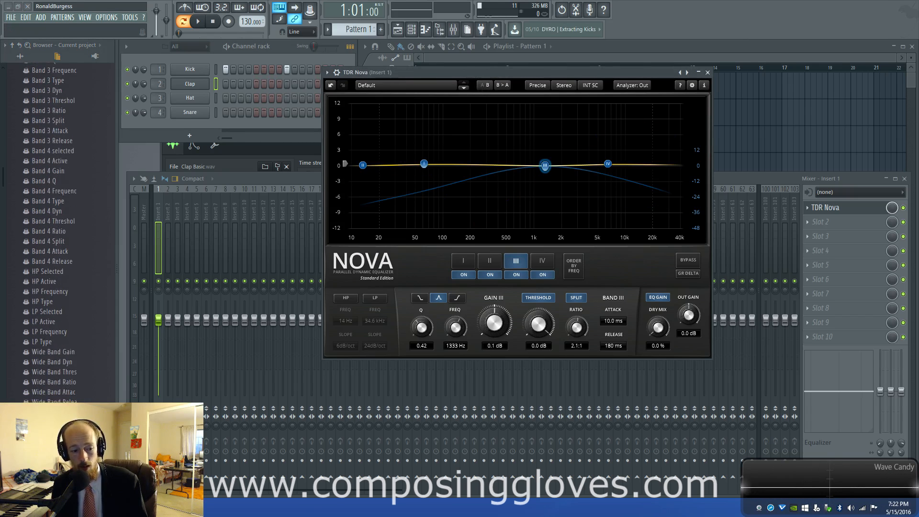
left_click(485, 86)
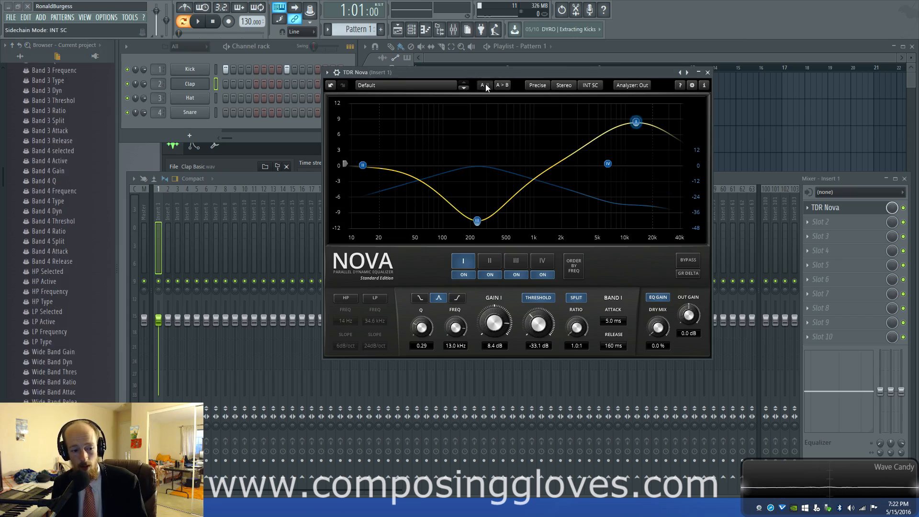
left_click(485, 86)
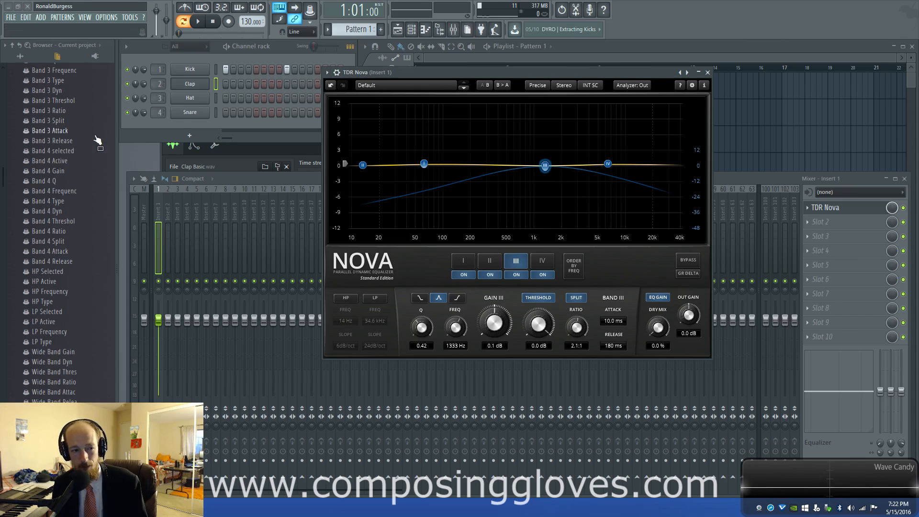
Close the mixer and delete the stray Pattern 1 clip from the playlist
left_click(463, 88)
left_click(464, 82)
left_click(904, 178)
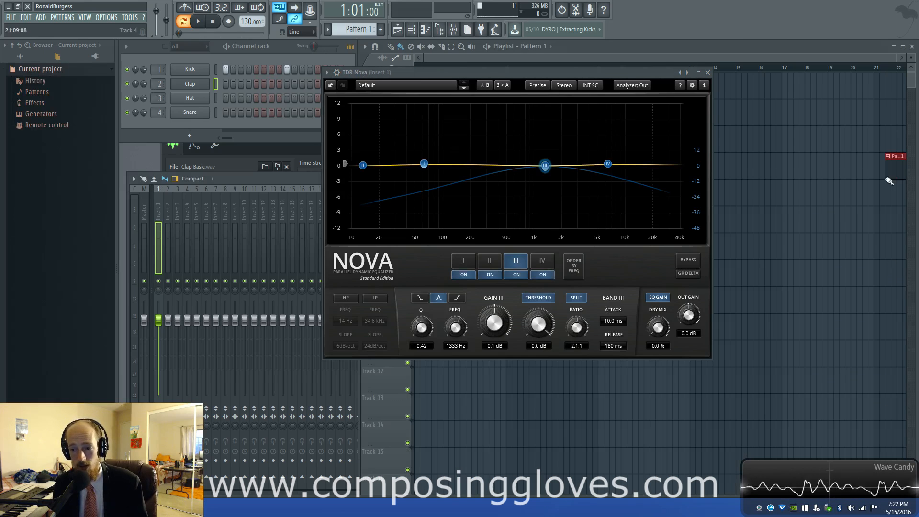
right_click(899, 170)
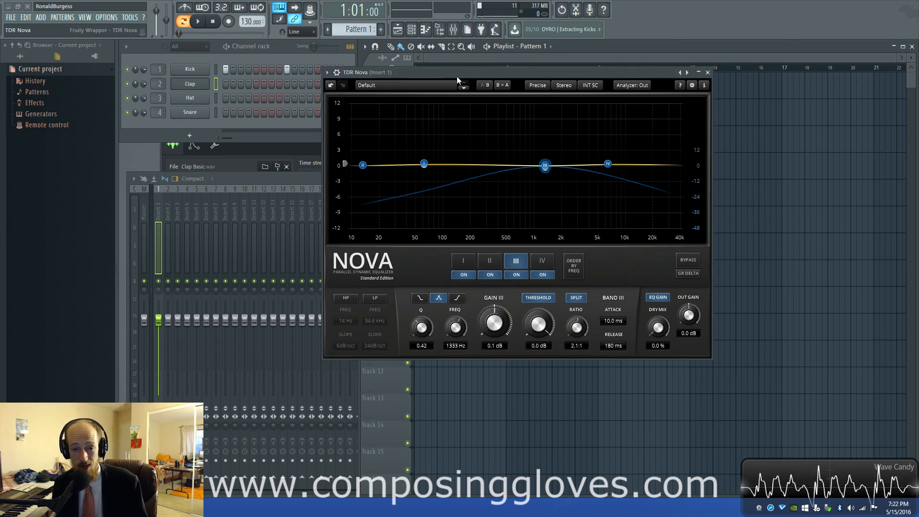
Move the plugin window over the playlist, select band I, and deselect it to show the wideband controls
left_click_drag(457, 77, 548, 105)
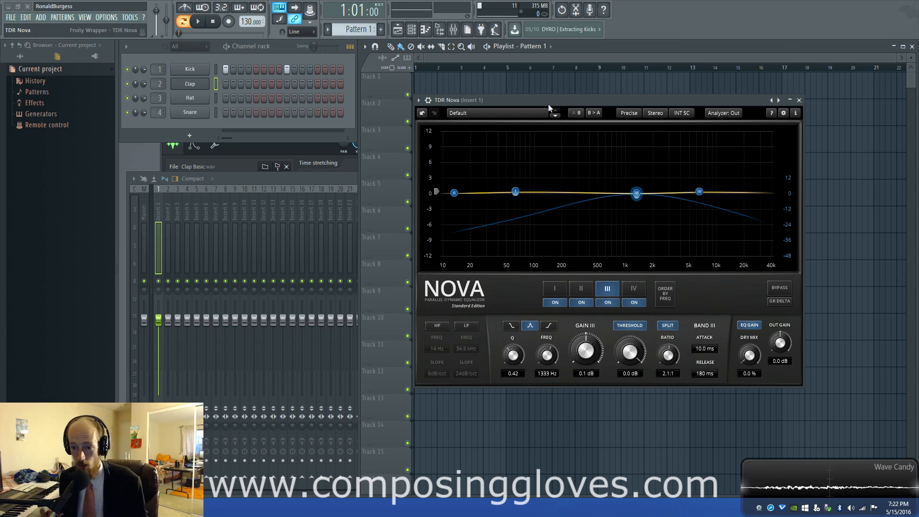
left_click(555, 288)
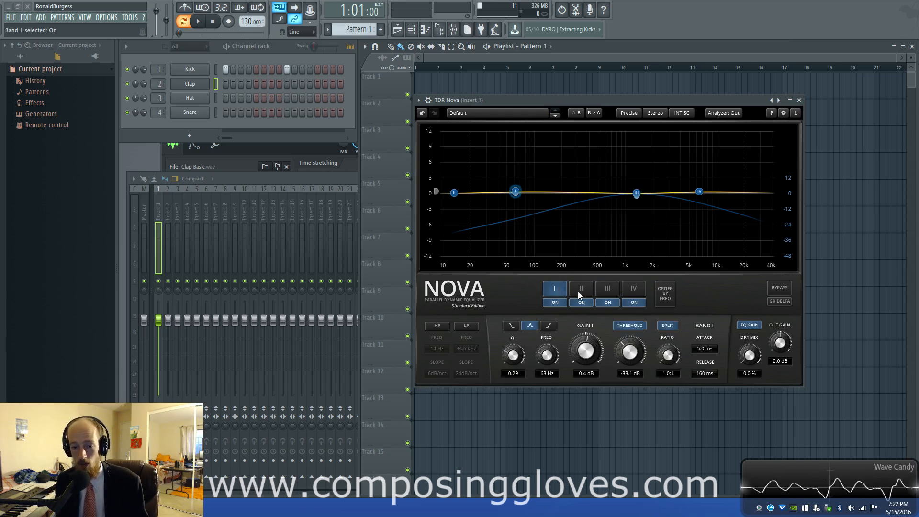
left_click(555, 288)
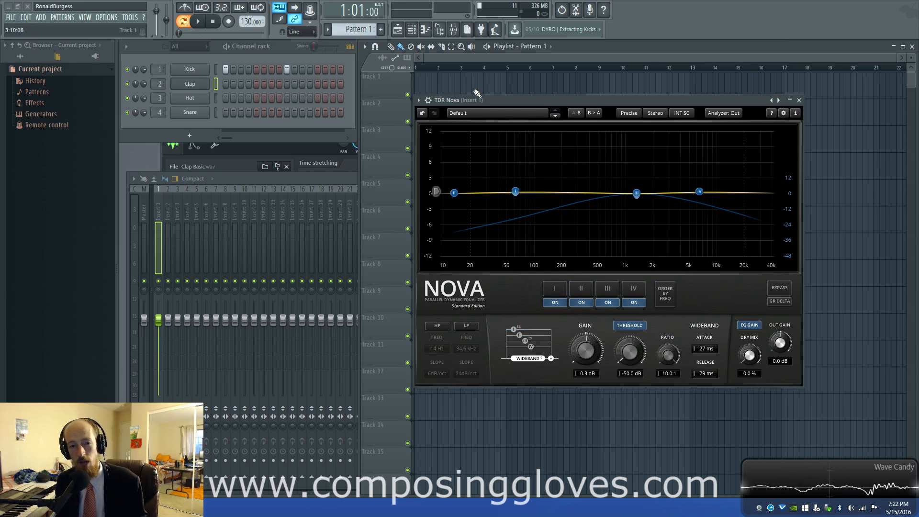
Reopen the mixer and reposition the TDR Nova window clear of the insert's effect slots
left_click_drag(508, 99, 493, 74)
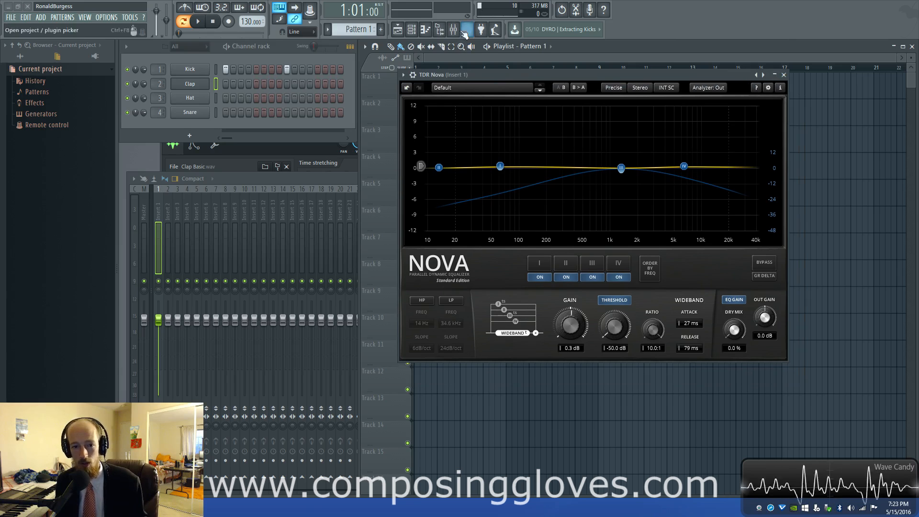
key("F9")
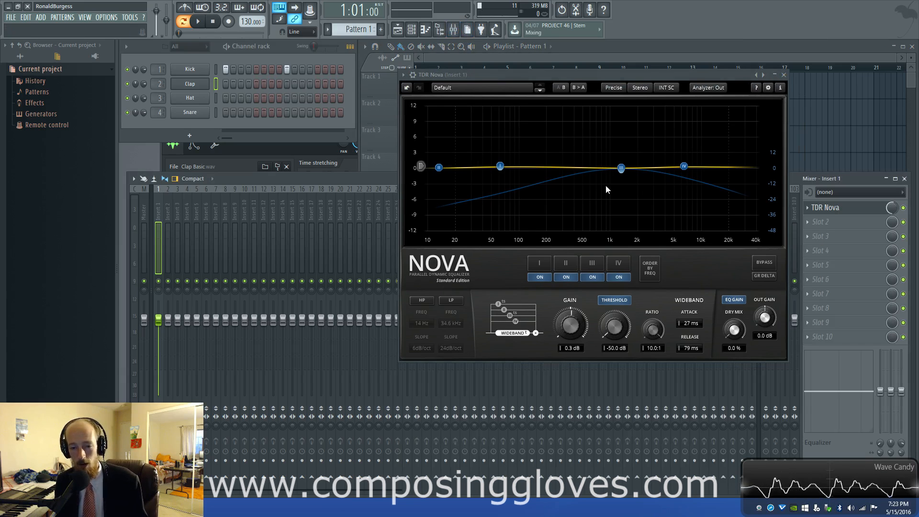
left_click_drag(605, 74, 599, 88)
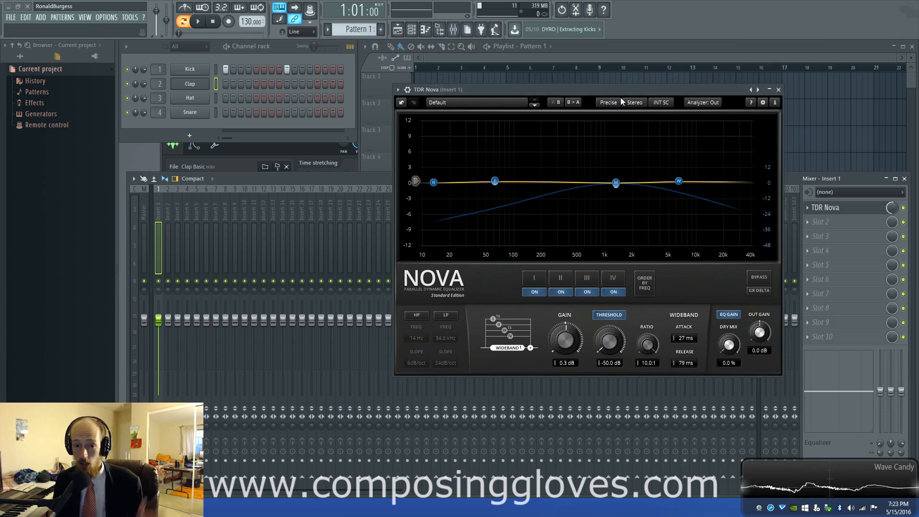